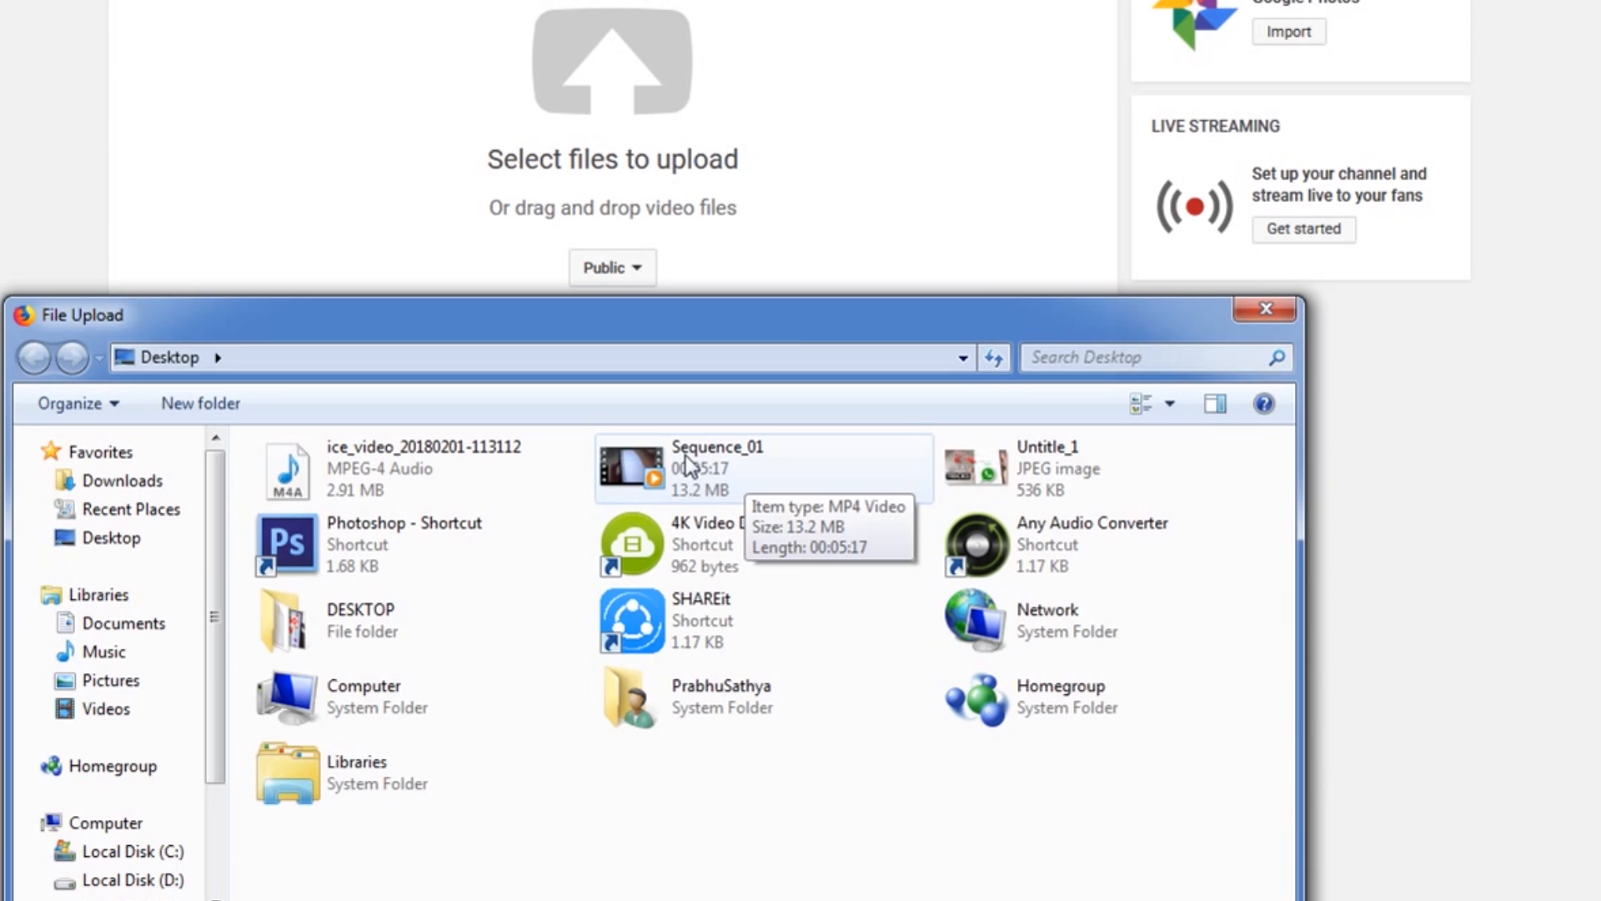
Upload the Sequence_01 video from the desktop and paste the prepared title and description into its basic info
double_click(749, 455)
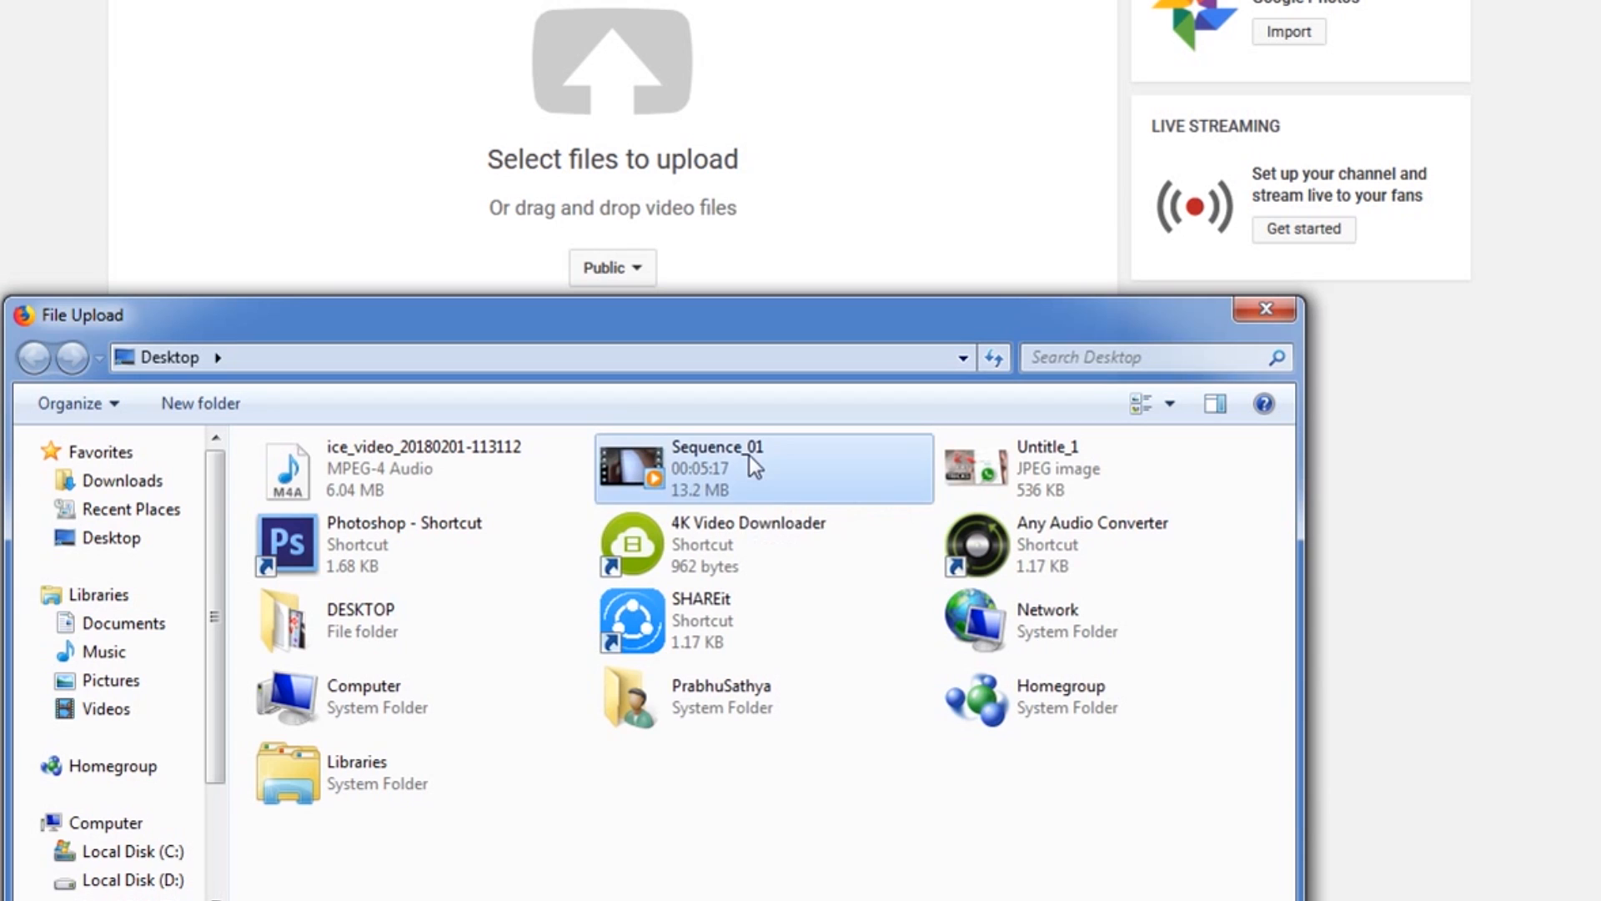
right_click(468, 92)
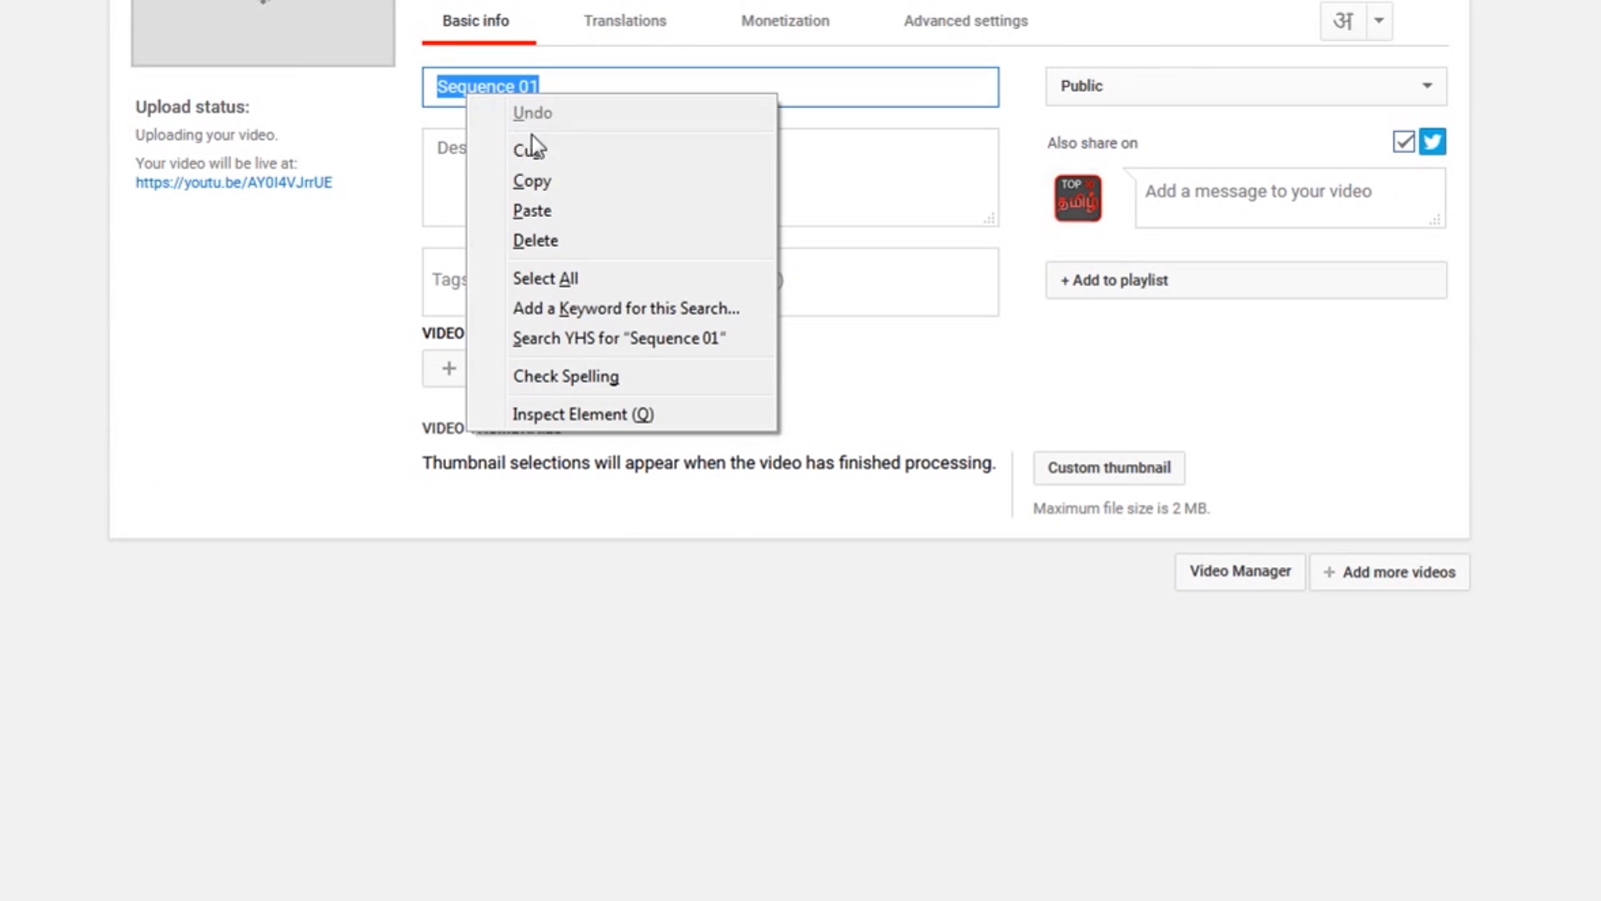
left_click(558, 205)
right_click(655, 172)
left_click(724, 292)
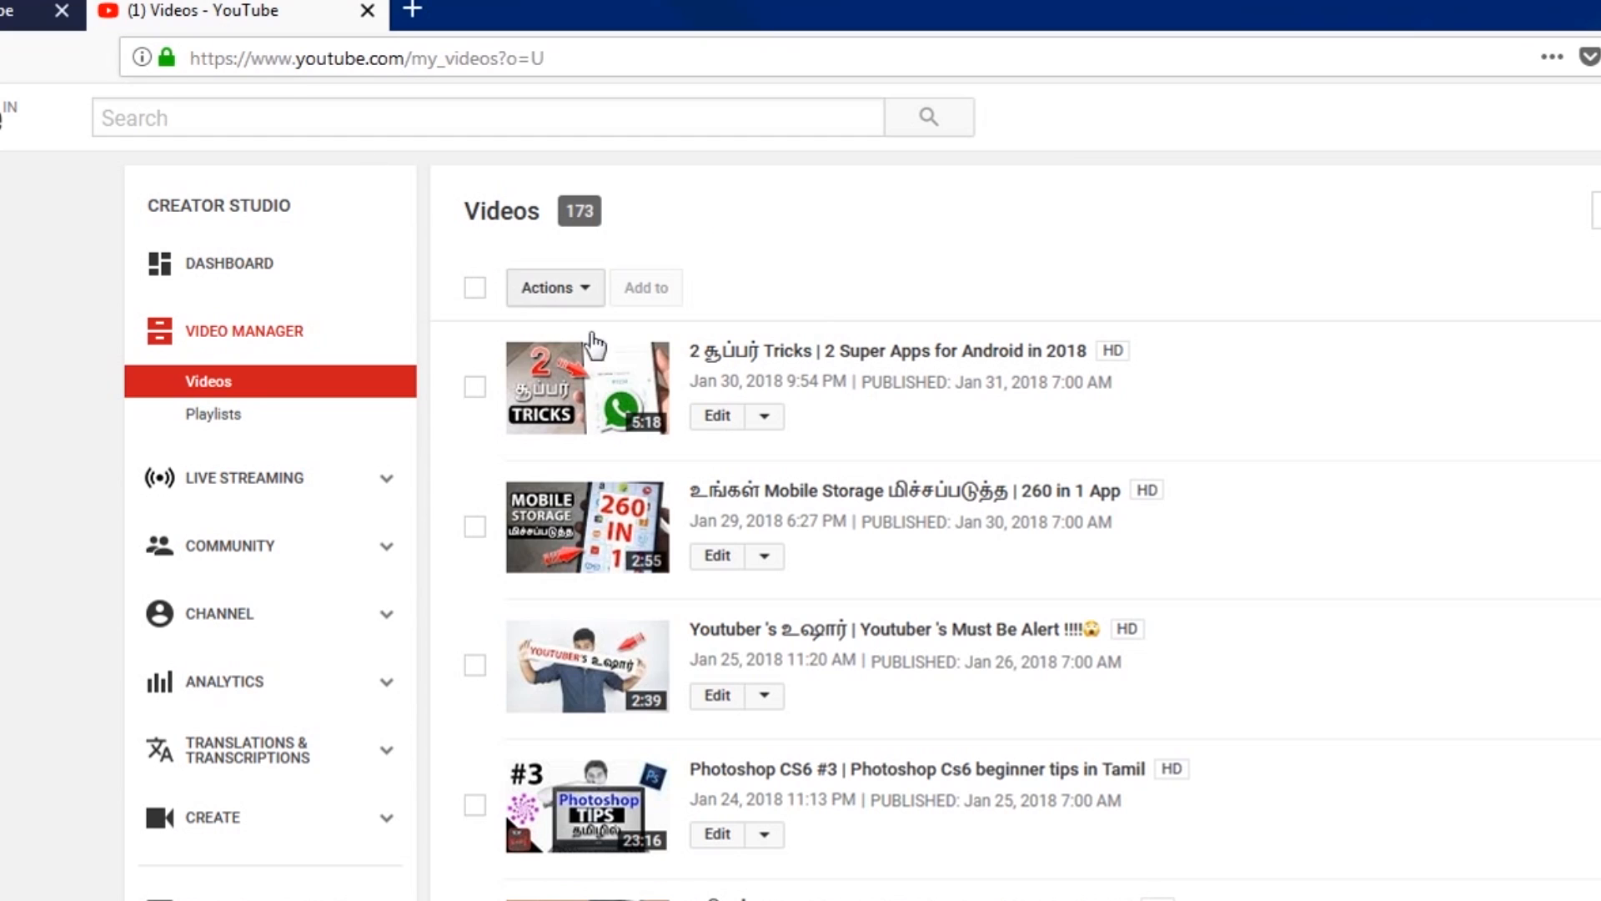
Check the raw file name in the "2 Super Apps for Android in 2018" video's Info & Settings, and the source video and thumbnail on the desktop
left_click(779, 422)
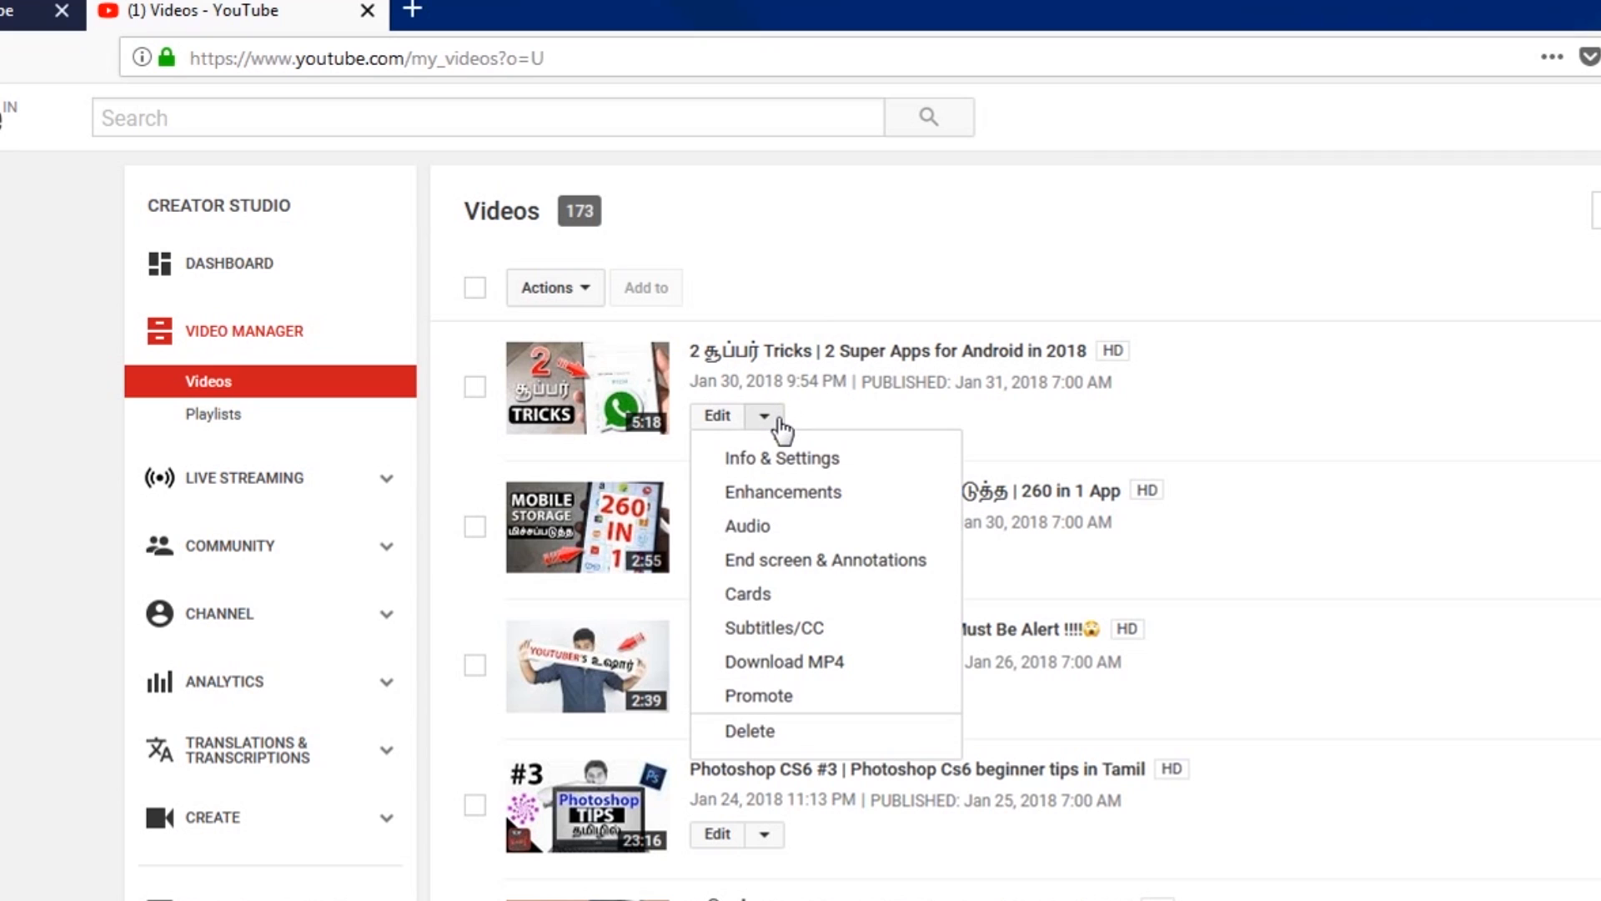
left_click(871, 471)
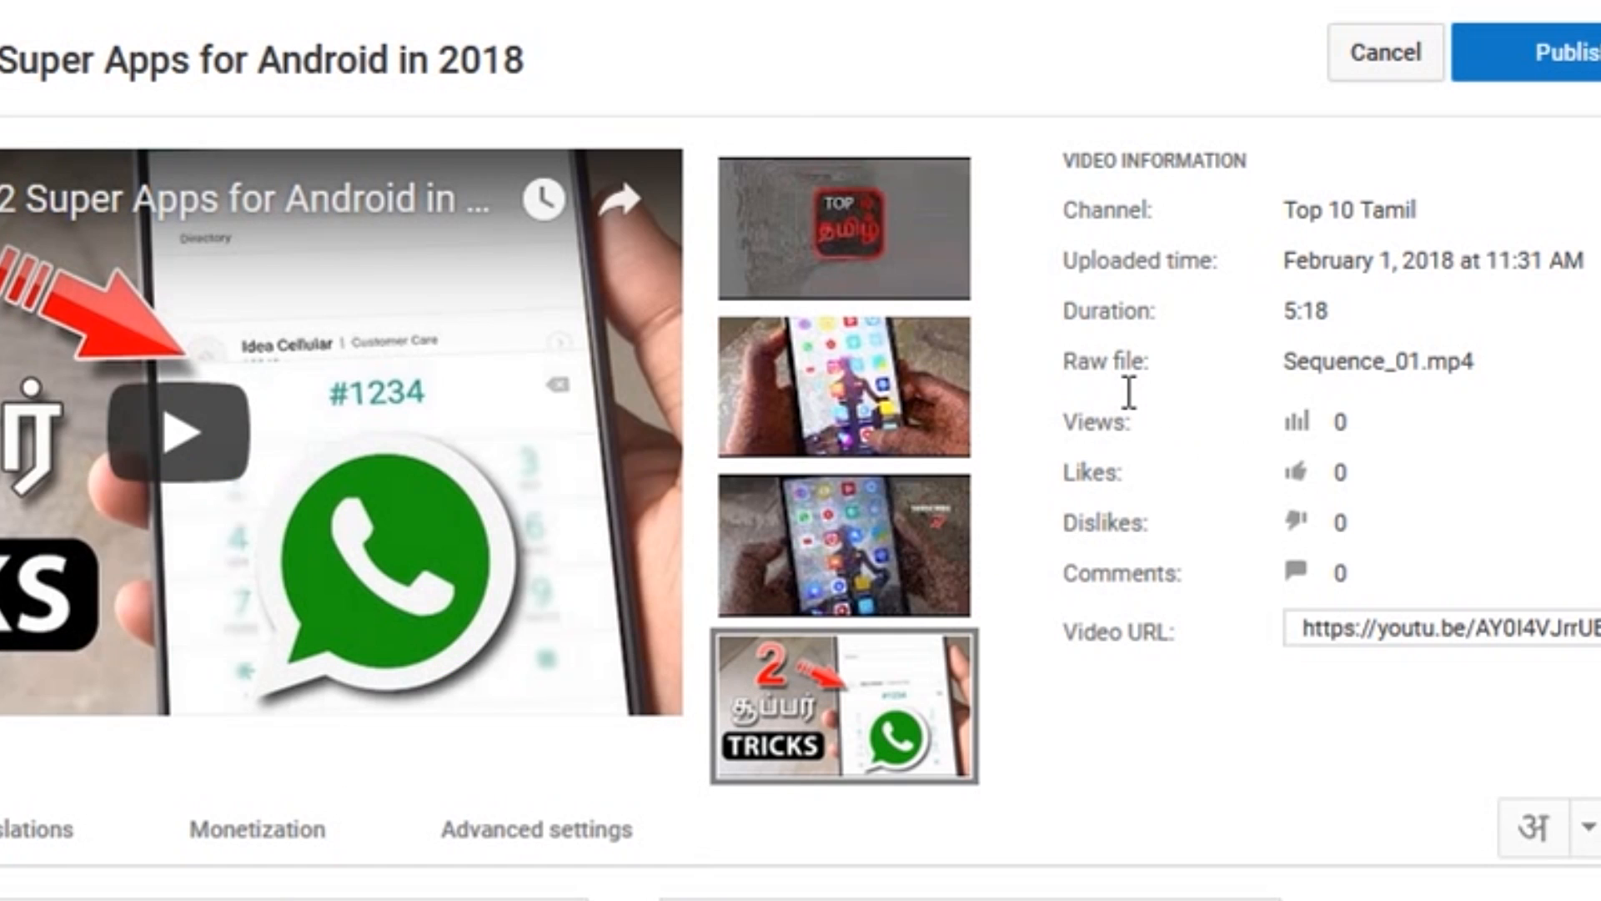
left_click_drag(1083, 387, 1486, 363)
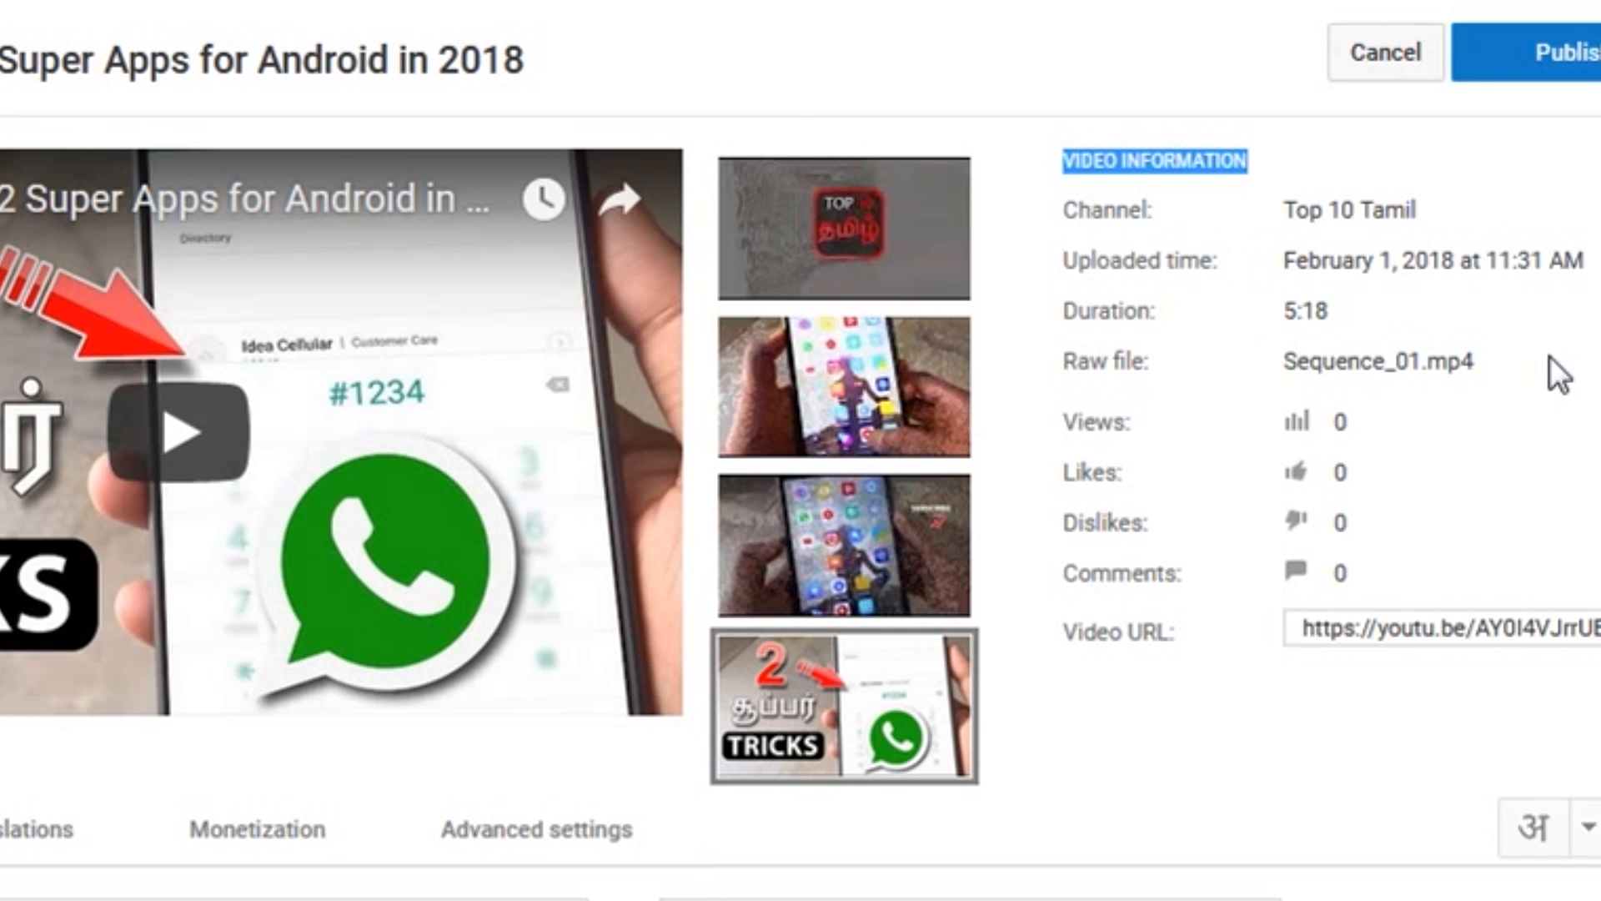
left_click_drag(1283, 361, 1494, 384)
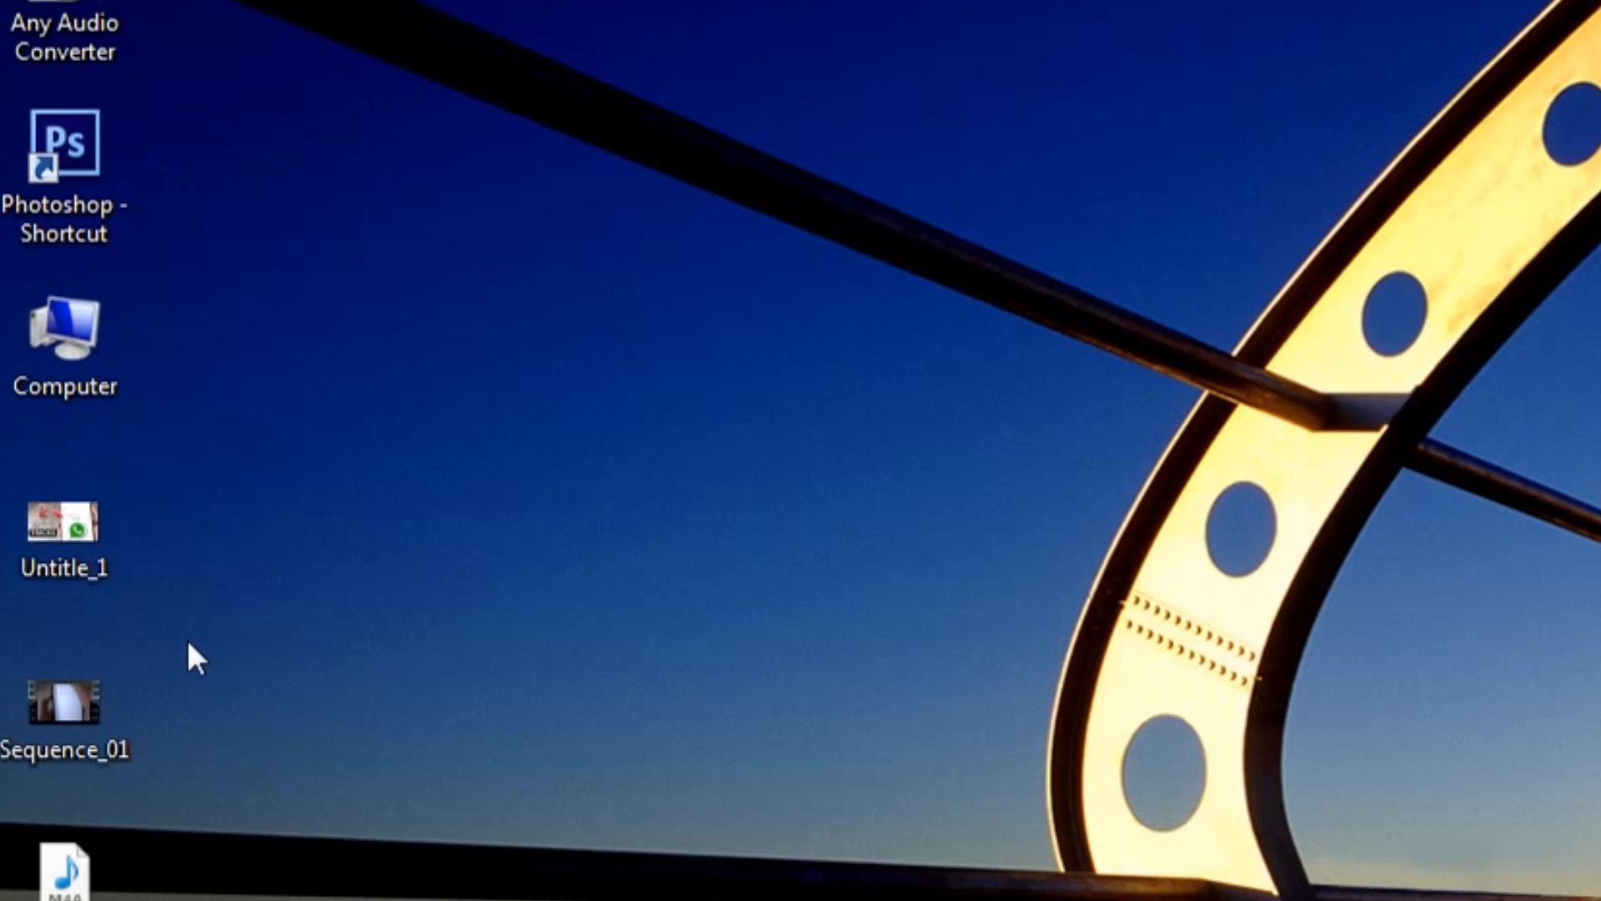
left_click(83, 686)
left_click(72, 540)
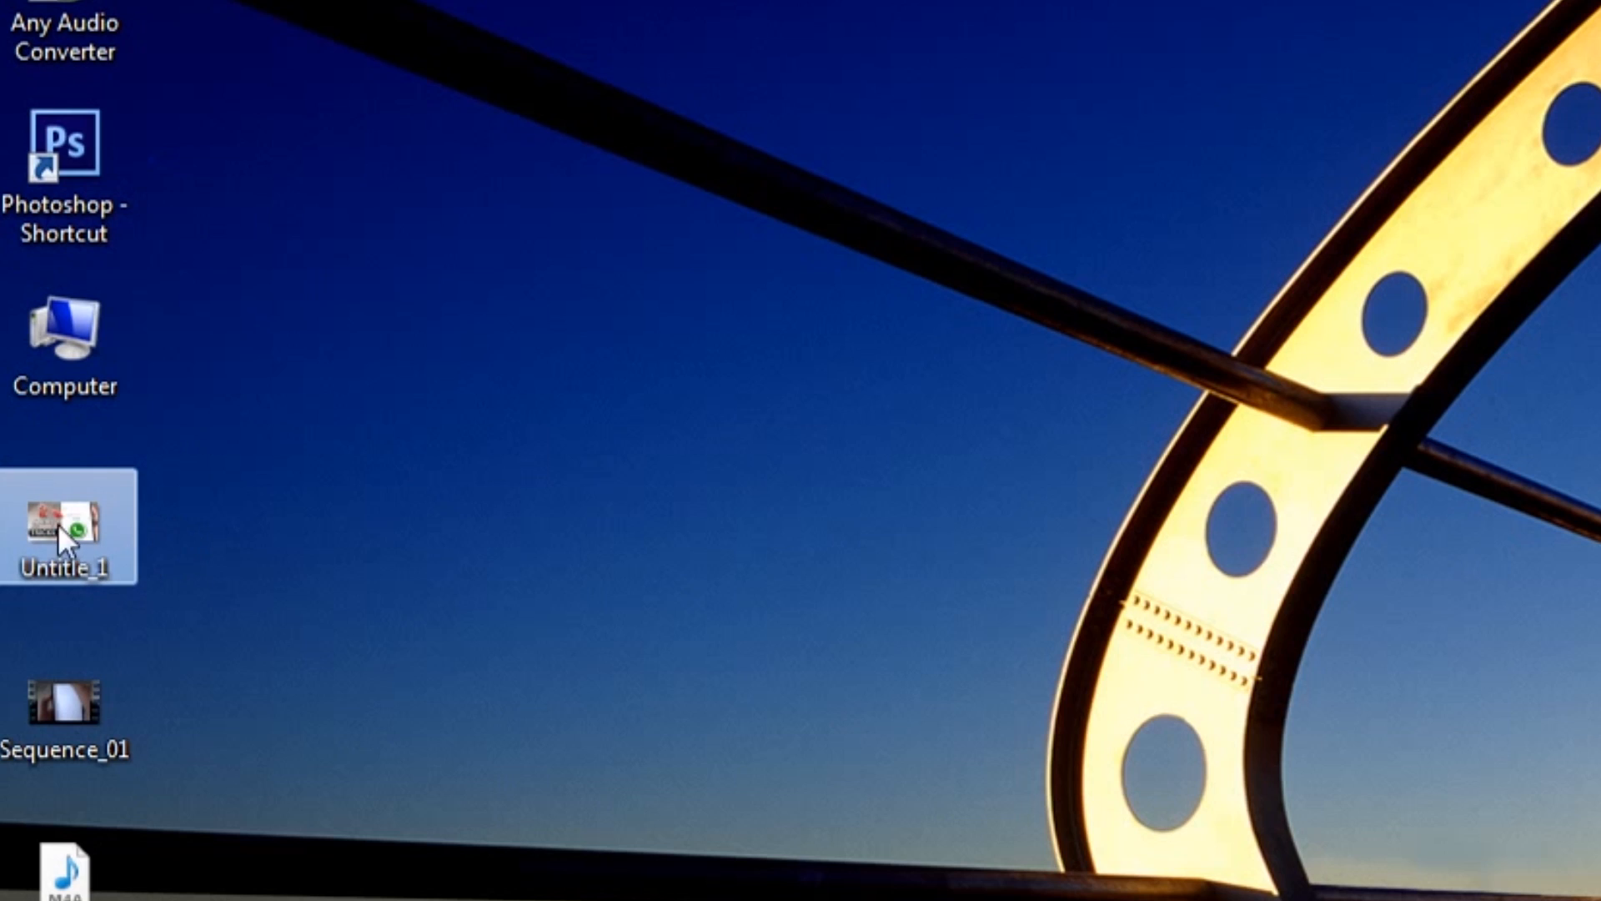
Review the prepared video title, including its "2 Super Apps for Android in 2018" part, in the "2 secret apps" Notepad file
left_click_drag(25, 203, 1440, 218)
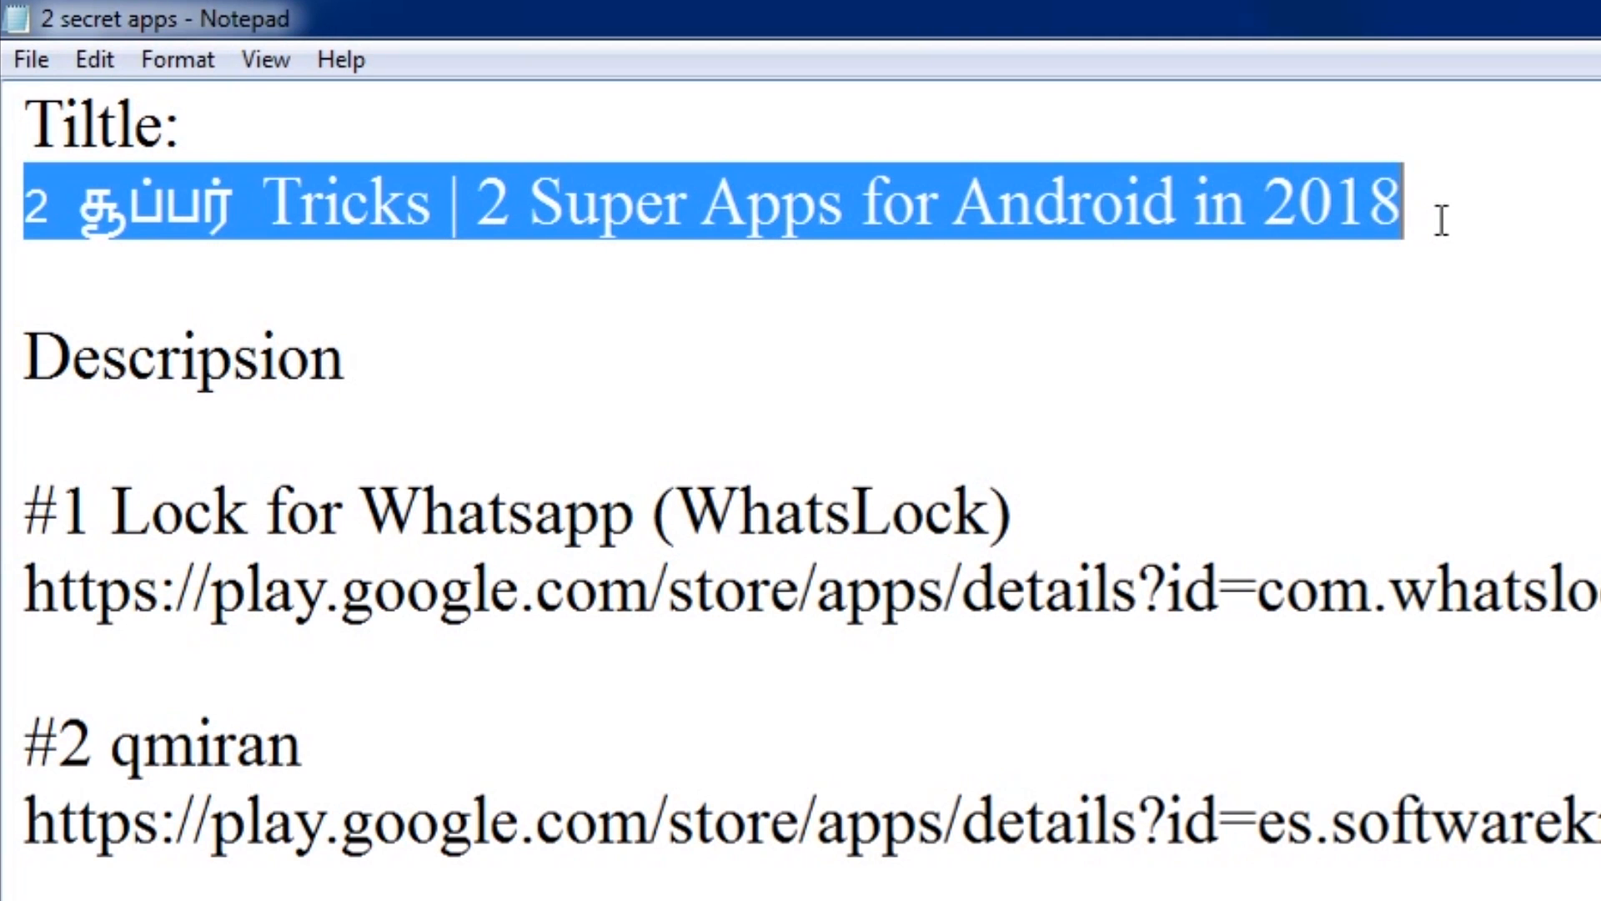
left_click_drag(492, 203, 1462, 213)
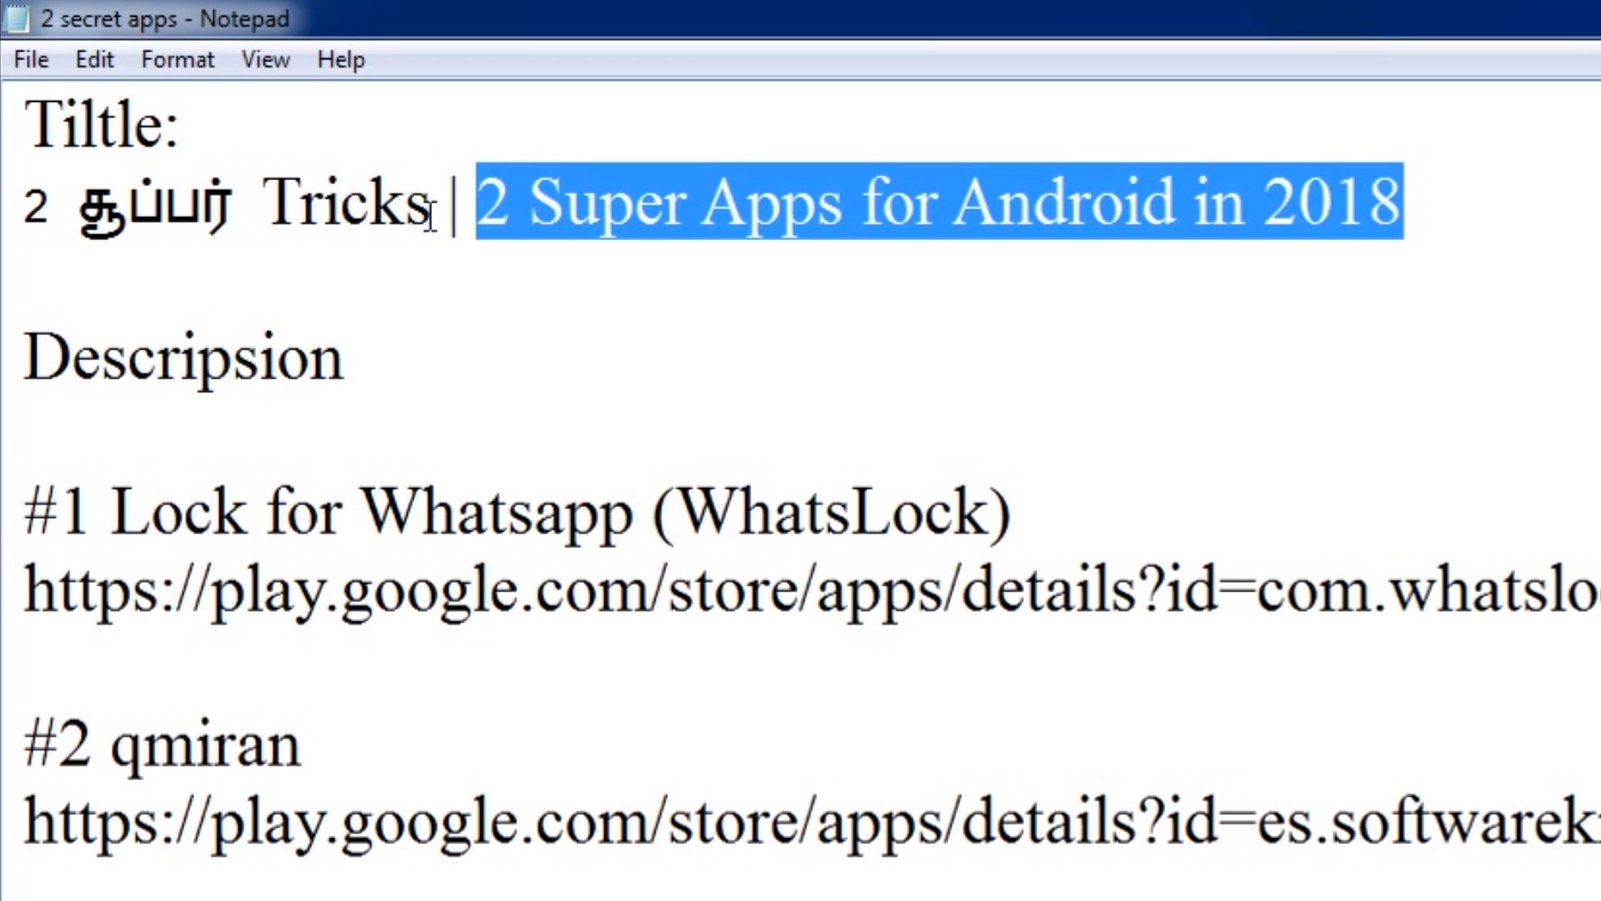
left_click(478, 209)
left_click_drag(25, 203, 1490, 232)
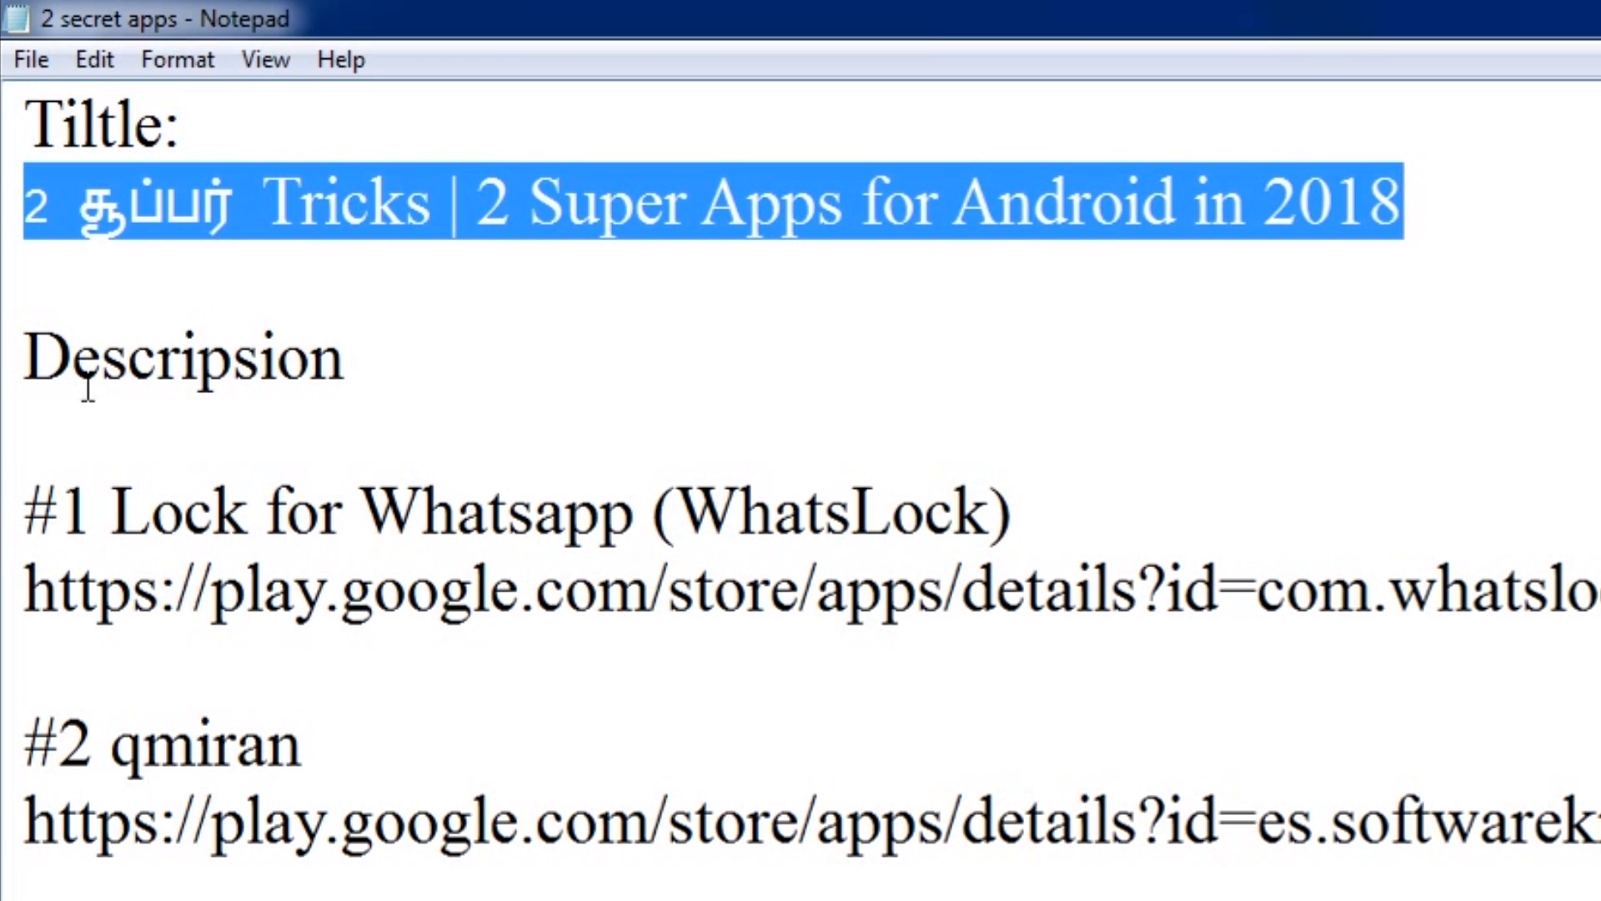
Review the description section of the notes, highlighting the paragraph that begins "In this Video we see about 2 secret app"
double_click(50, 365)
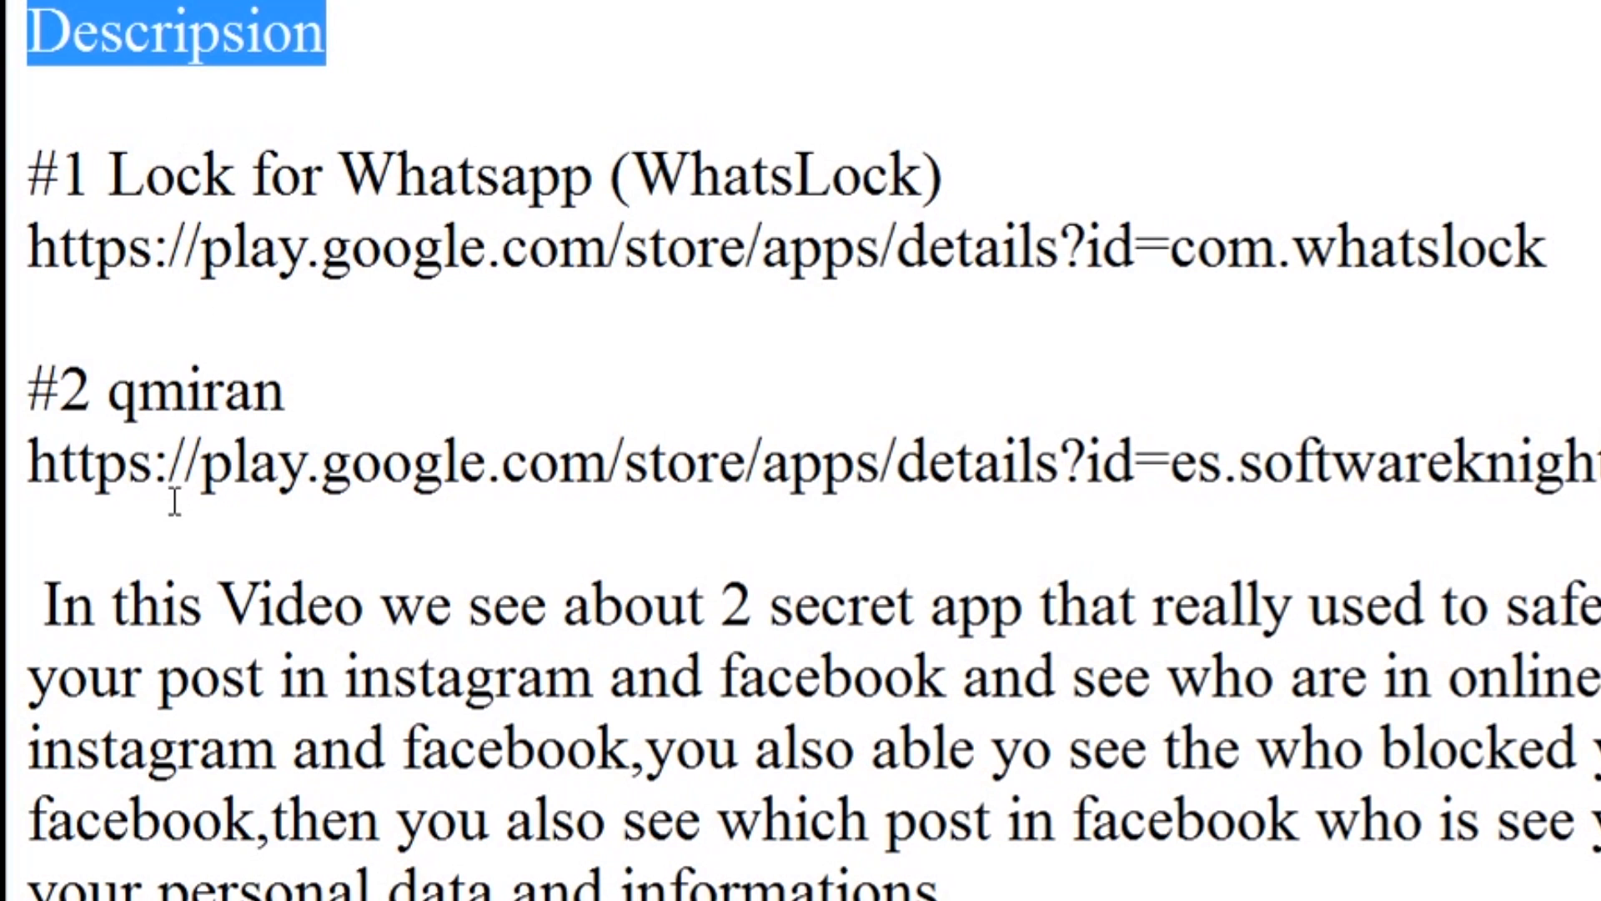
left_click_drag(51, 606, 1015, 889)
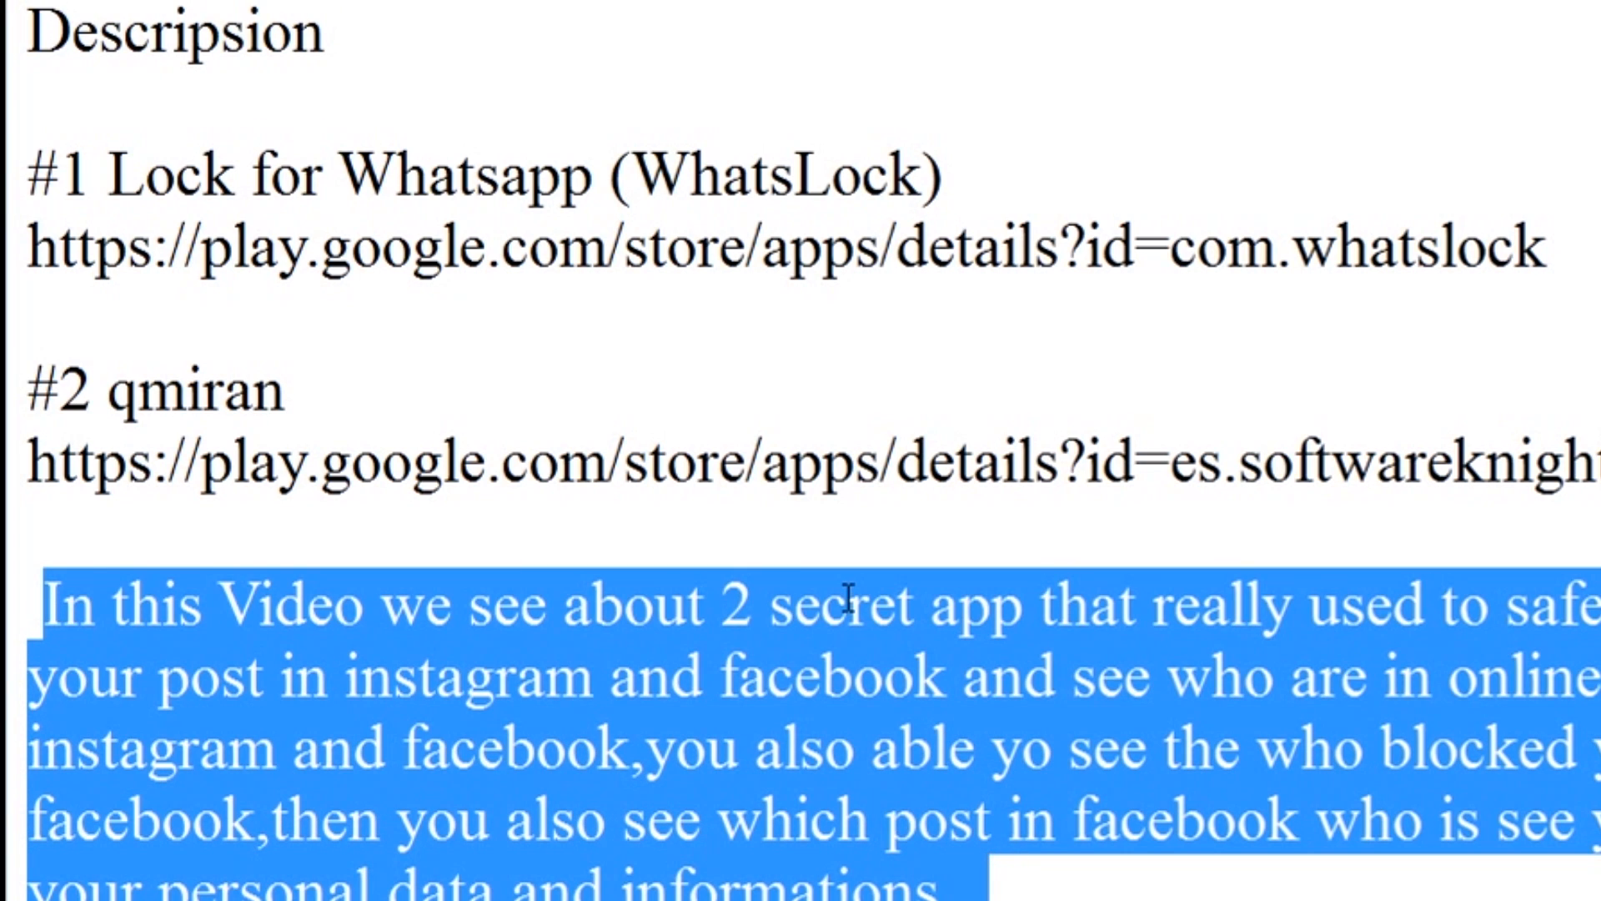
left_click(50, 631)
left_click_drag(50, 631, 992, 884)
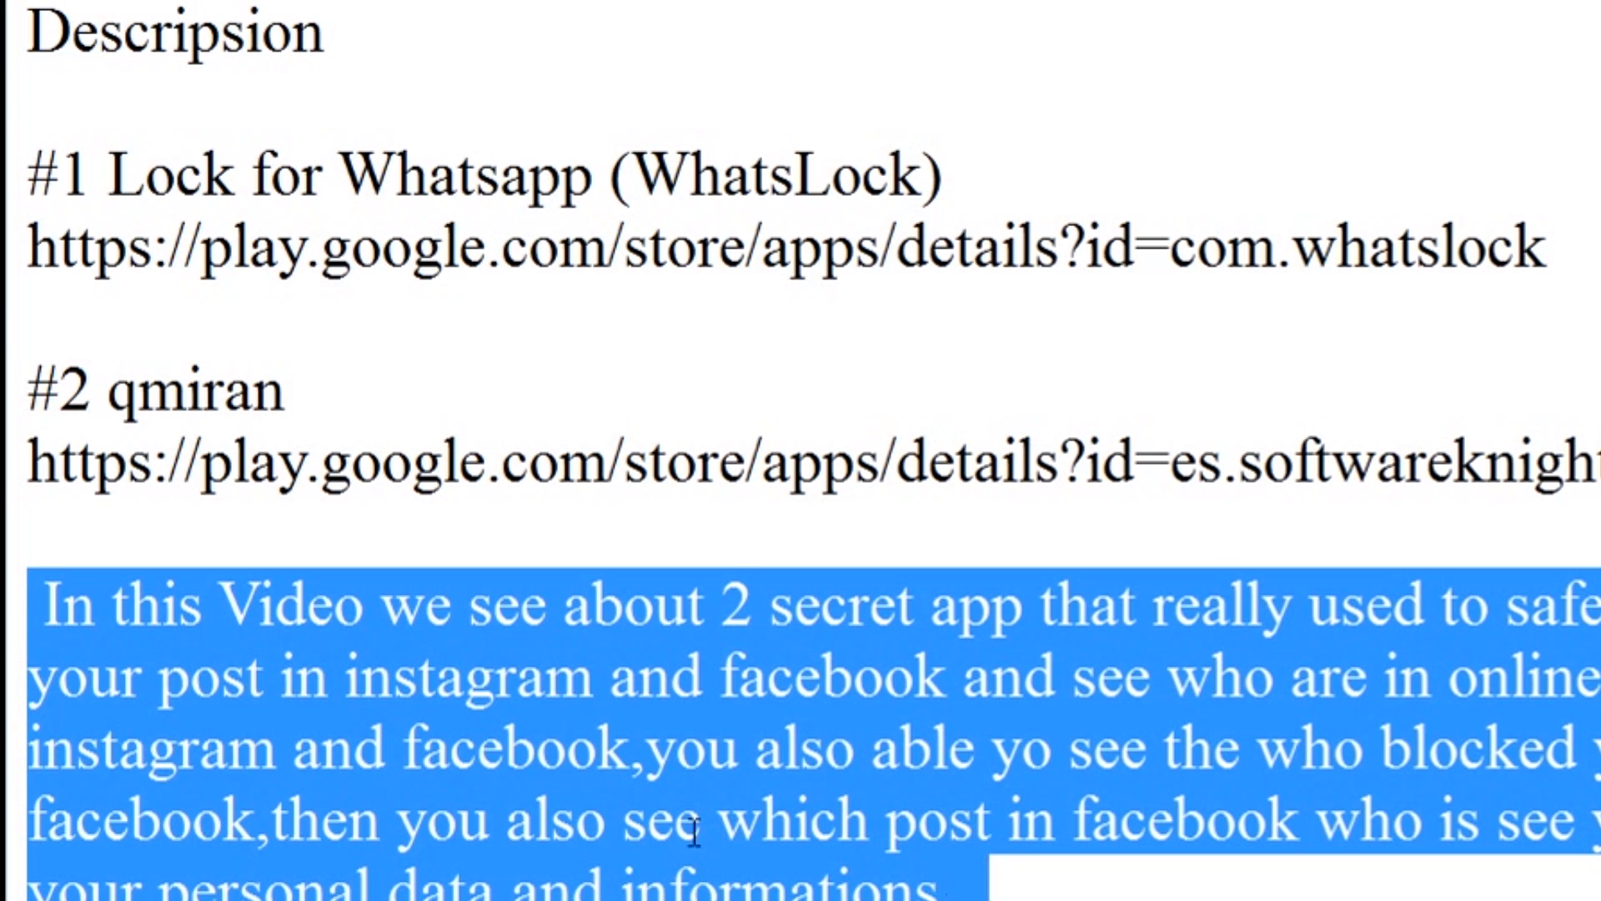
left_click_drag(61, 617, 1090, 883)
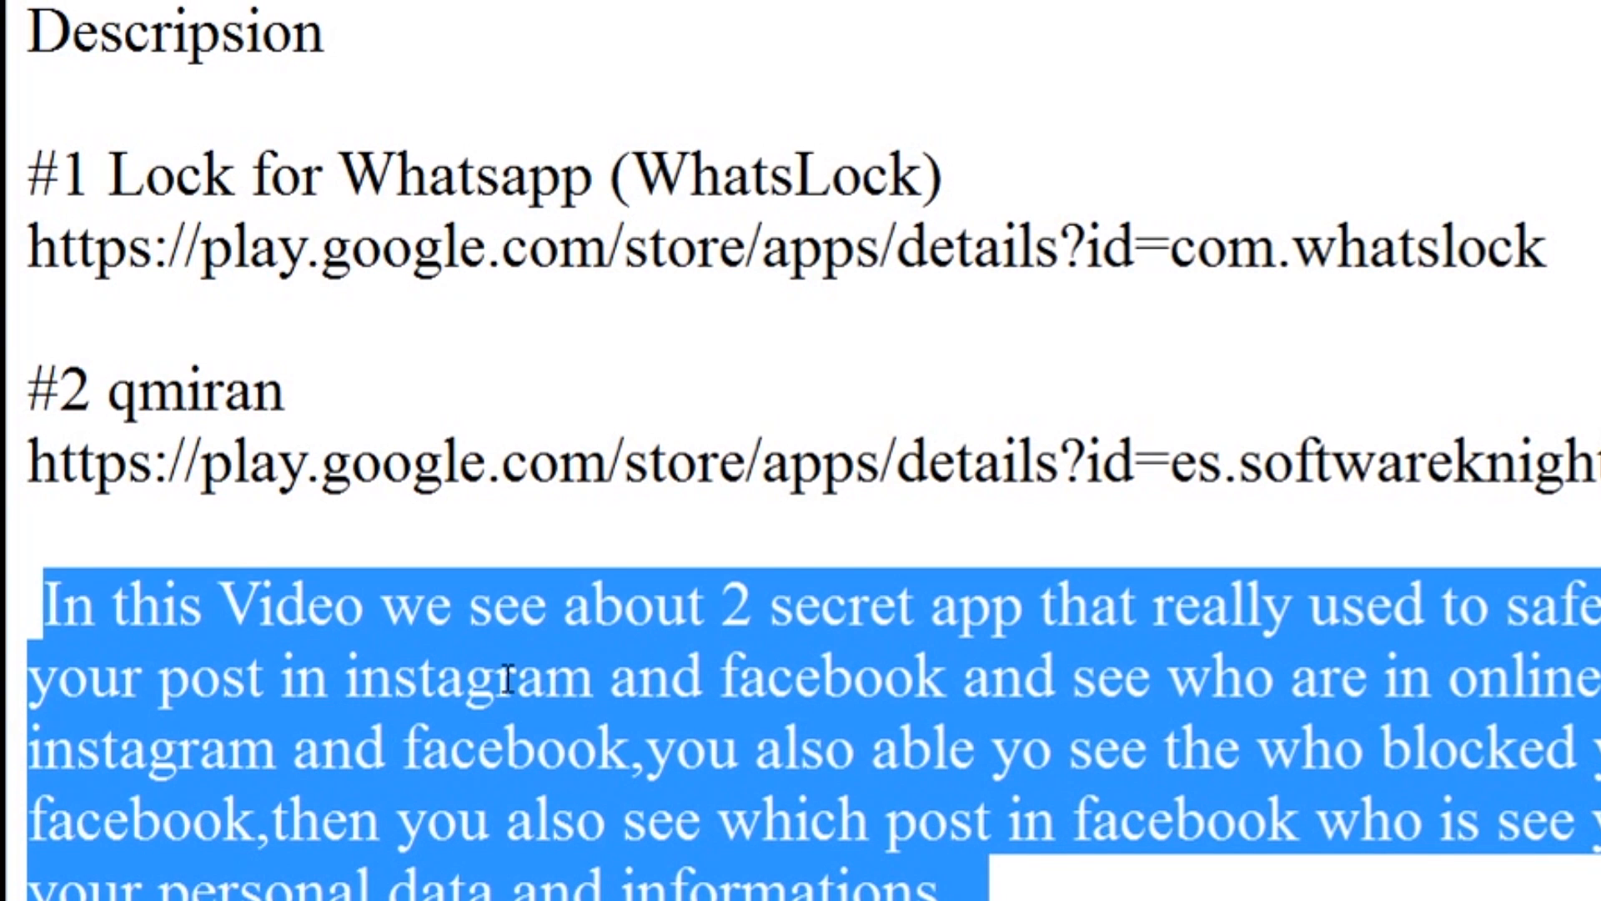
left_click_drag(62, 600, 992, 883)
left_click_drag(46, 617, 988, 880)
left_click_drag(42, 605, 988, 882)
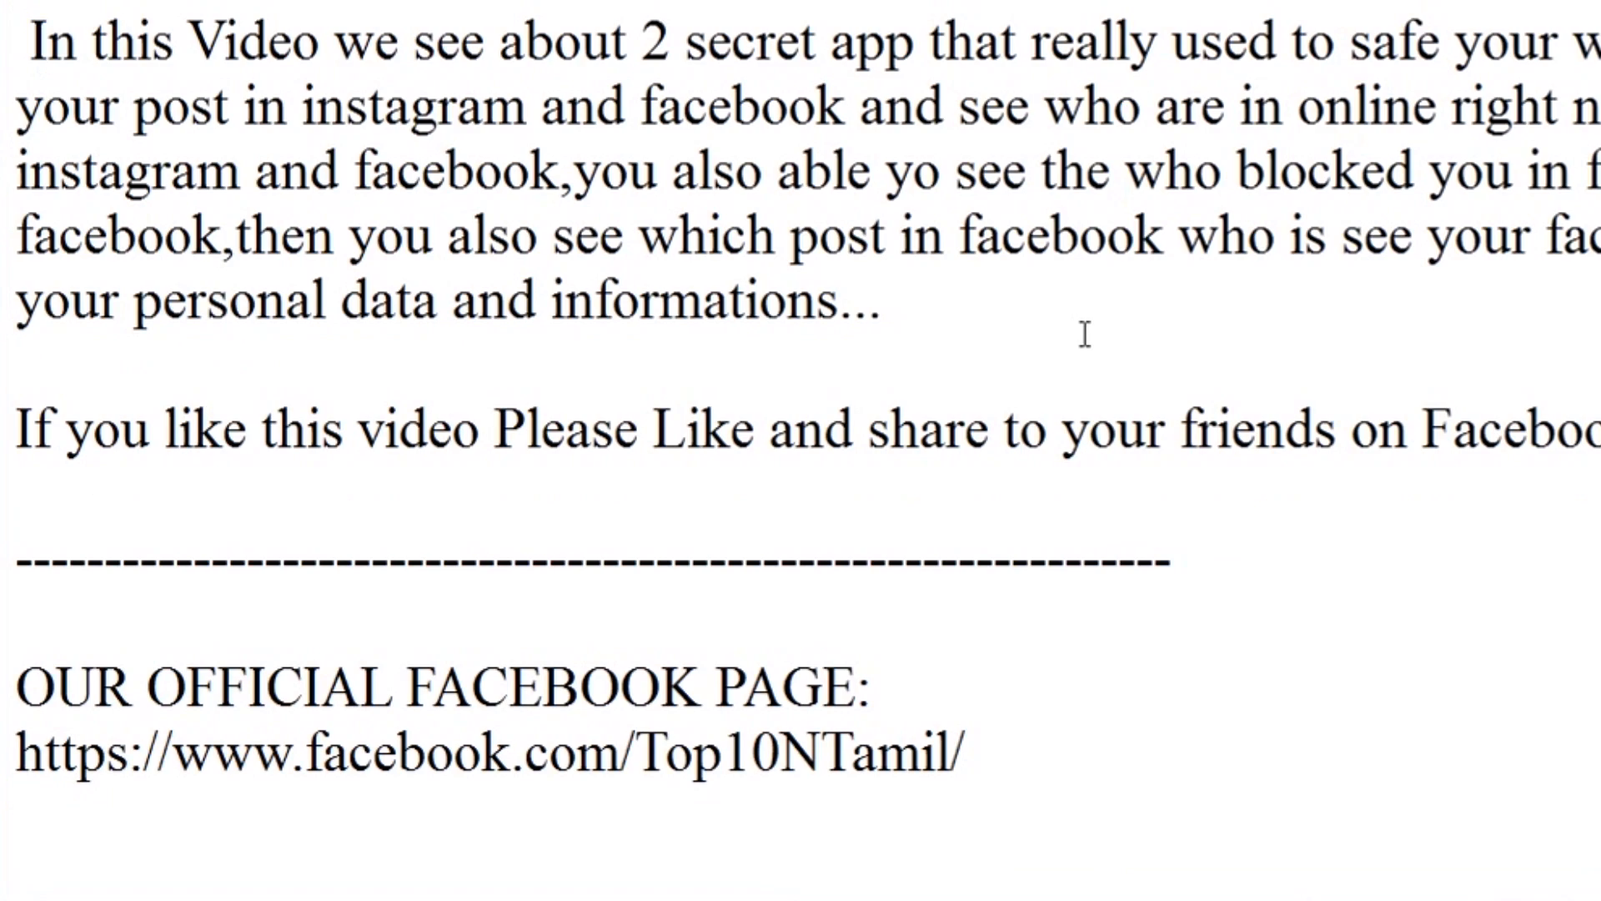
Review the TAGS section of the notes, highlighting the tag "2 Super Apps for Android in 2018" and the full tag list
left_click(1086, 333)
scroll(1087, 334, "down", 4)
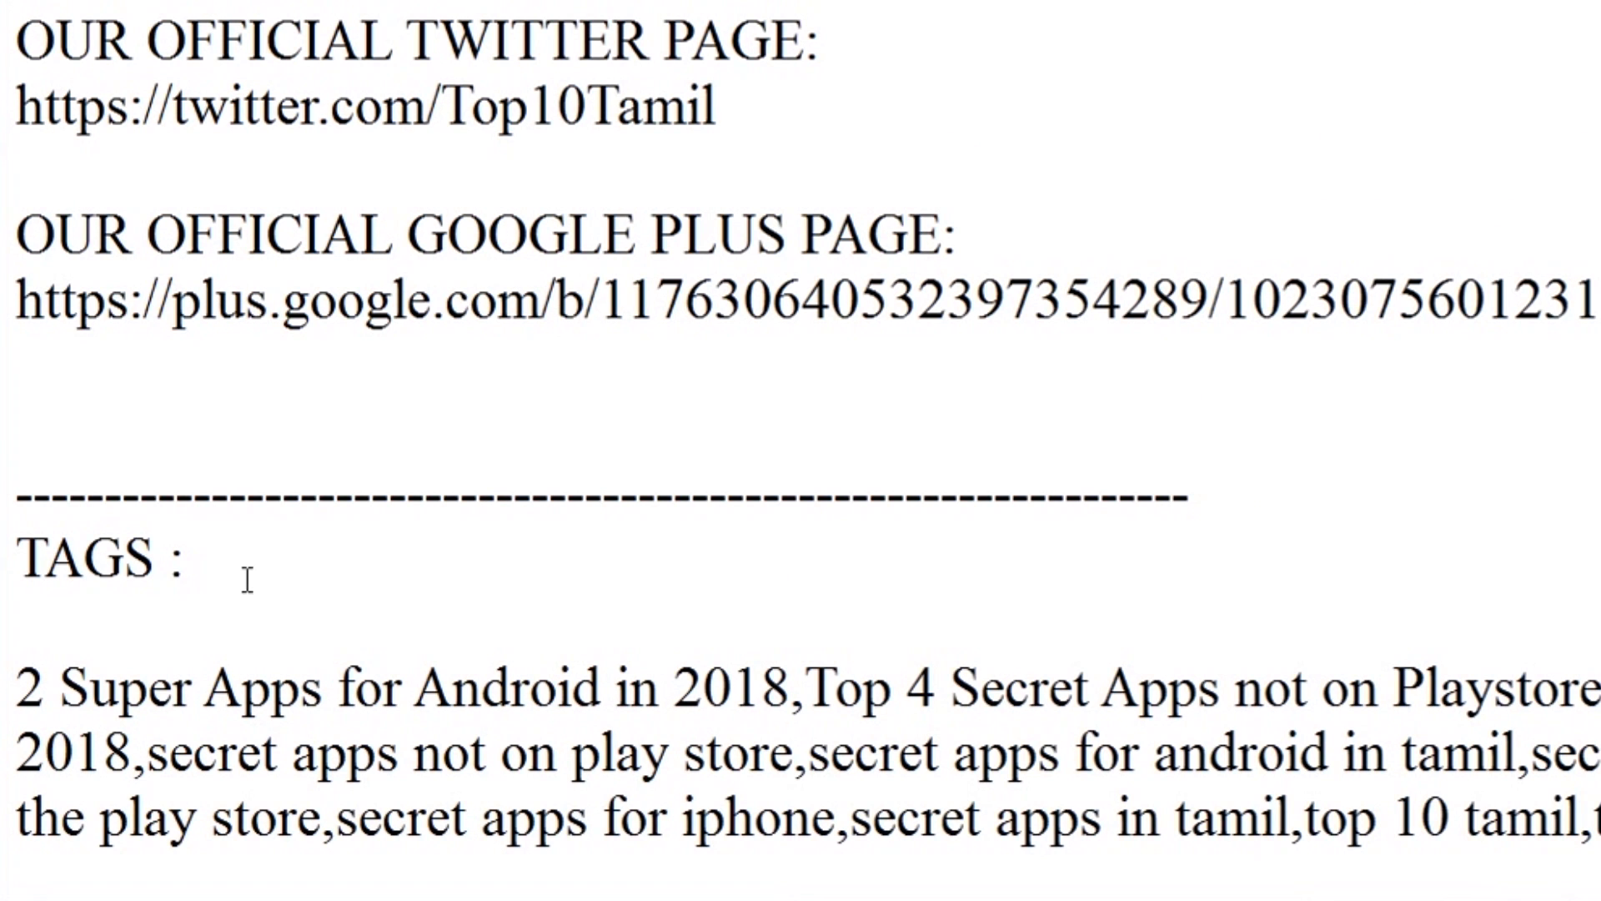
left_click_drag(17, 567, 192, 575)
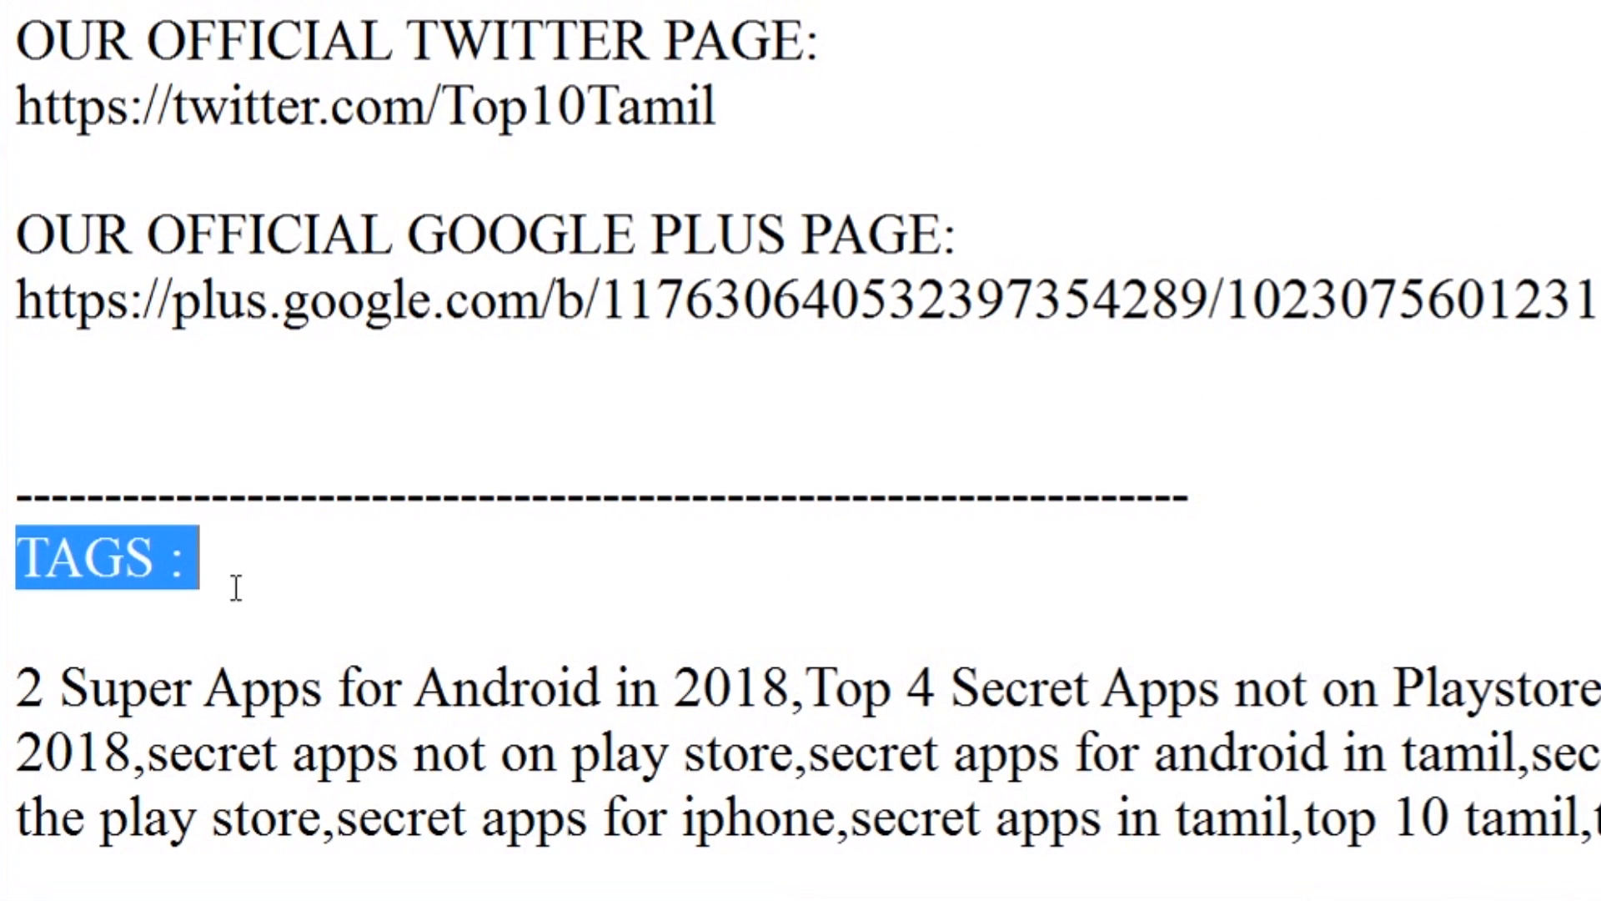
left_click_drag(18, 688, 811, 698)
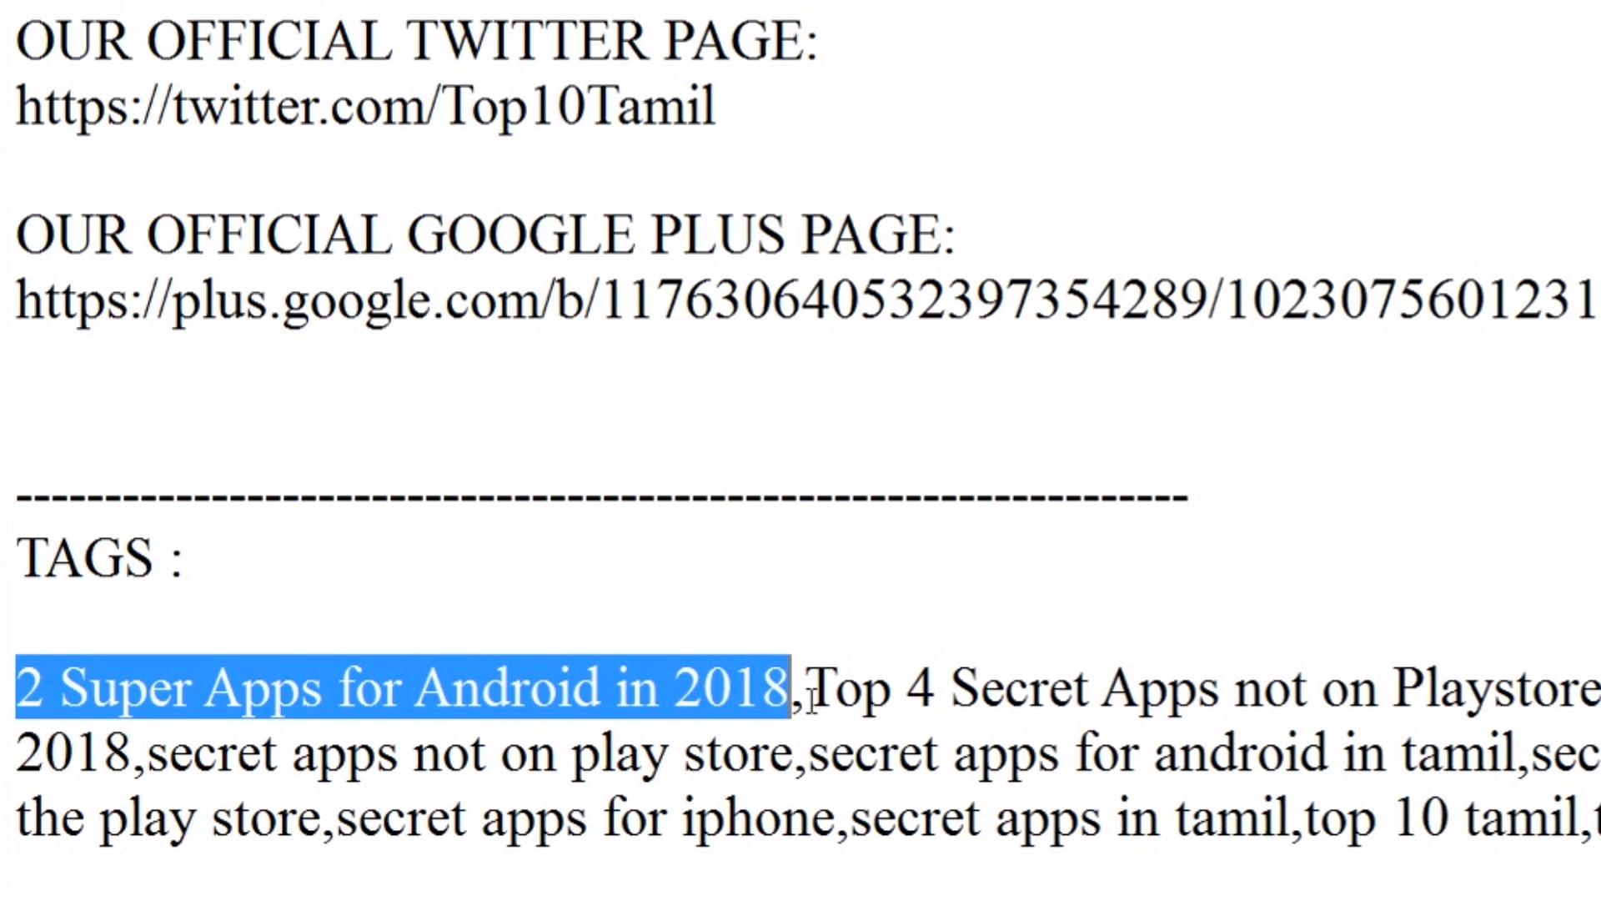
left_click(825, 626)
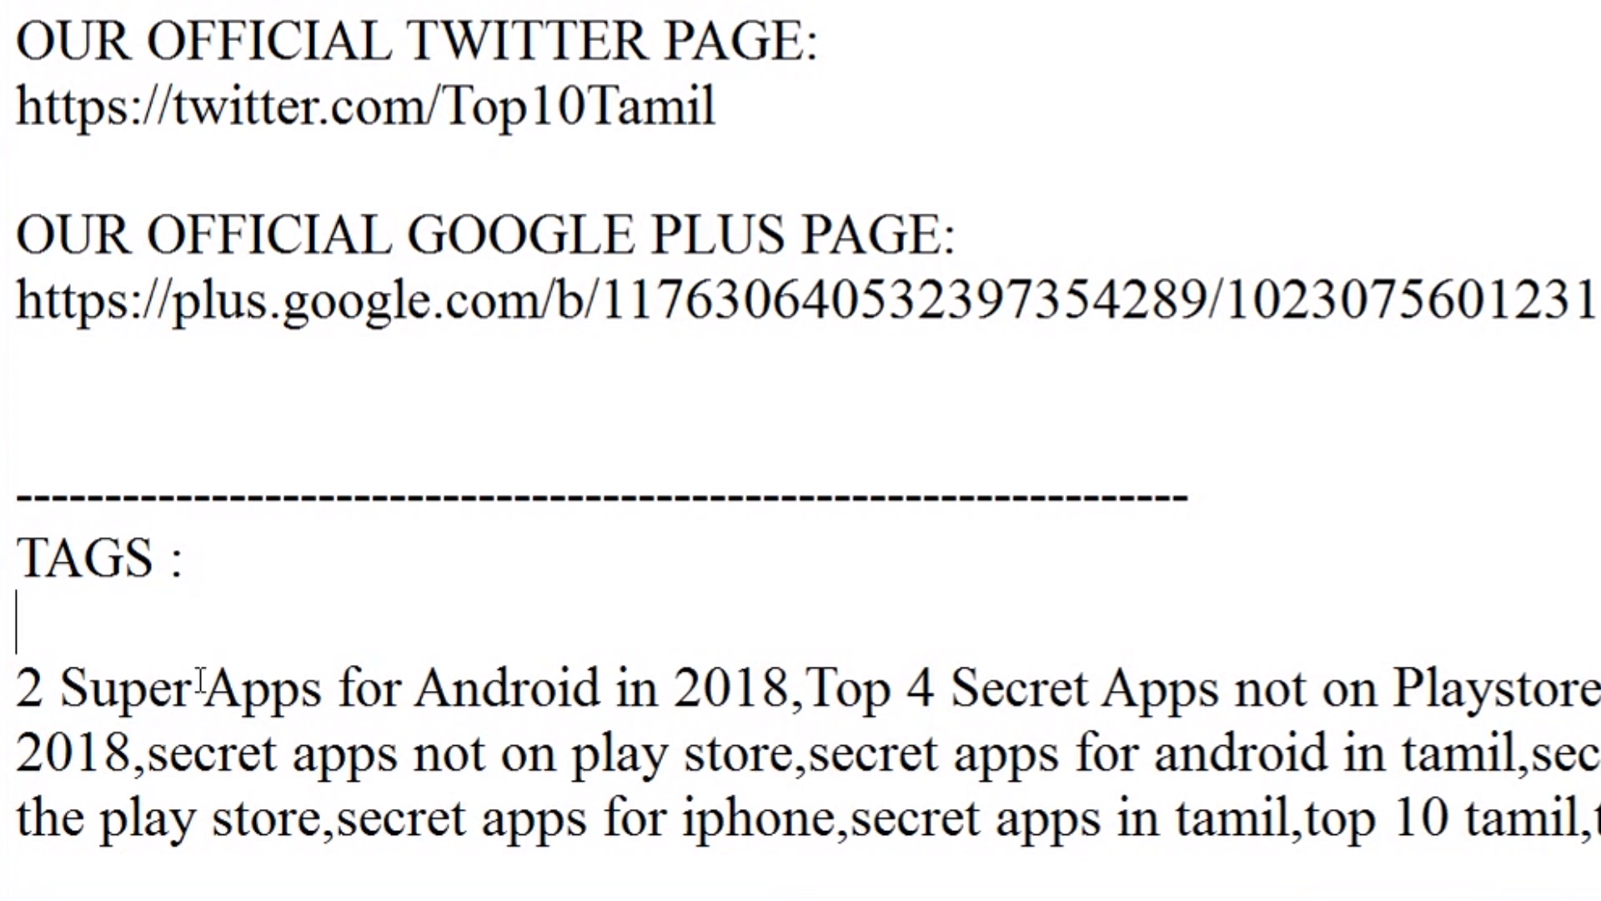
left_click_drag(18, 689, 796, 700)
scroll(640, 684, "up", 5)
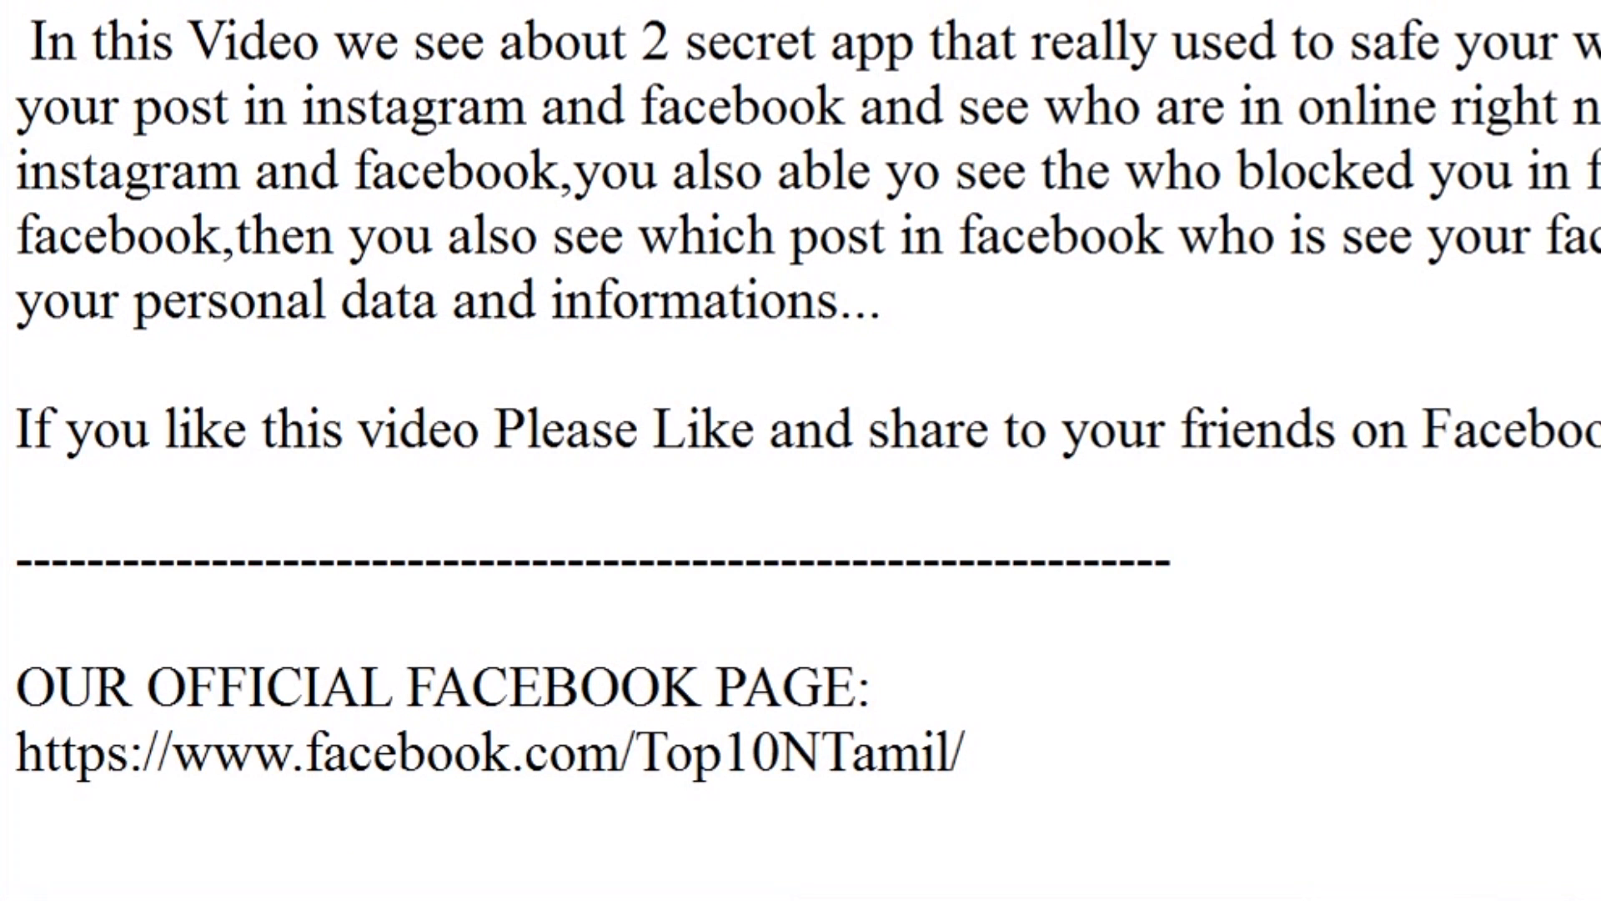
scroll(590, 627, "down", 5)
left_click_drag(21, 699, 1597, 821)
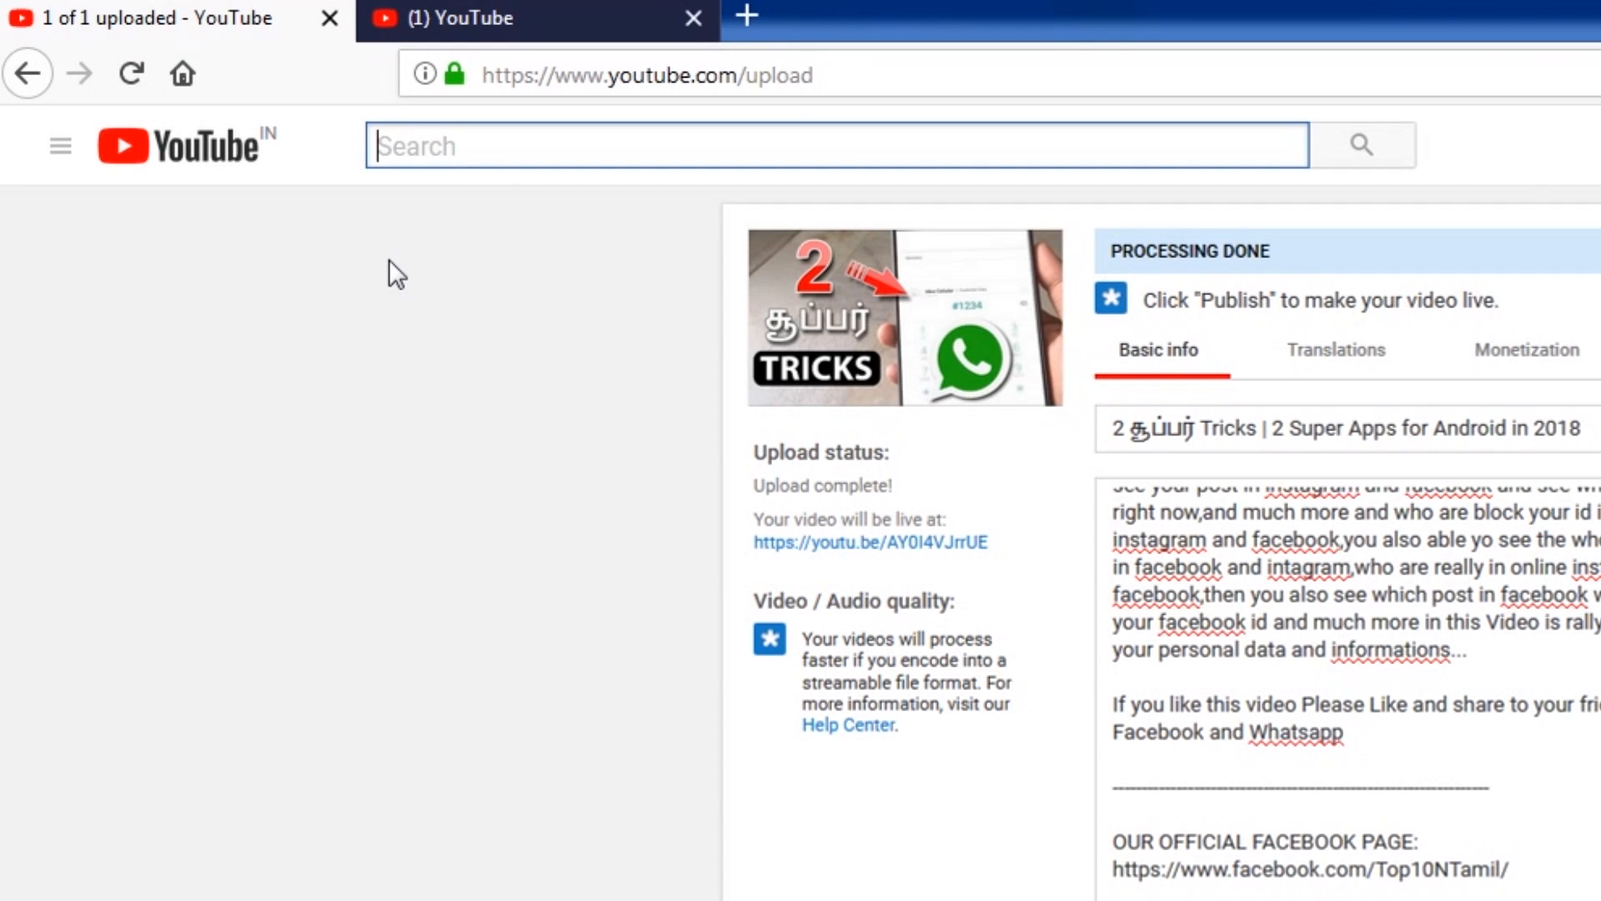
Switch to YouTube and enter "secret apps" as a search term to look at the keyword suggestions
type("secret ")
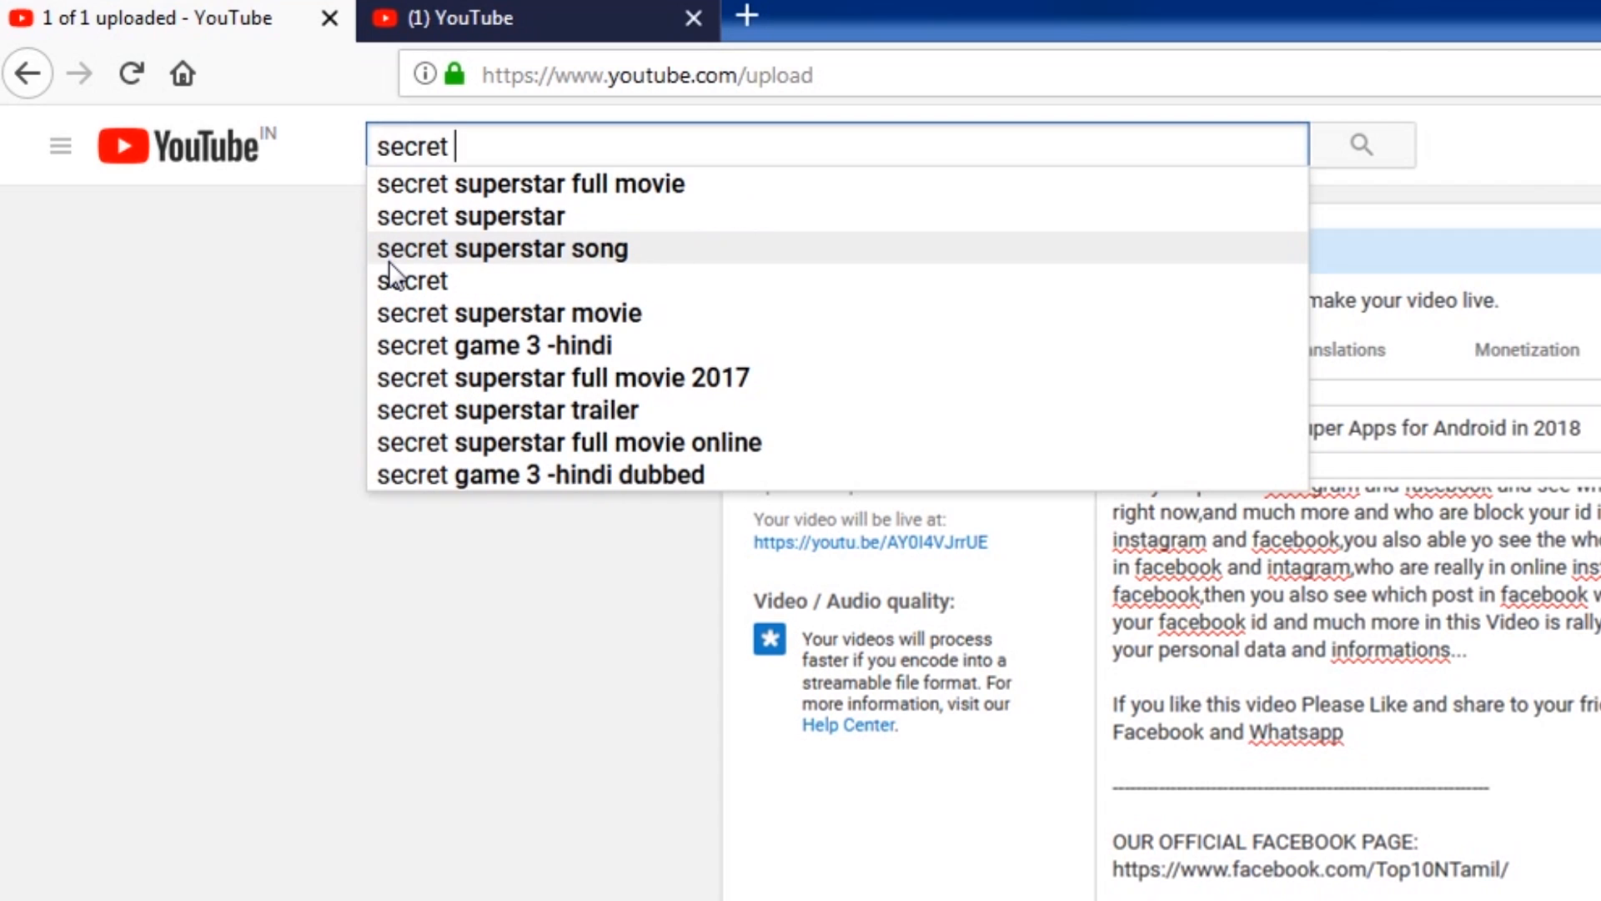
type("apps")
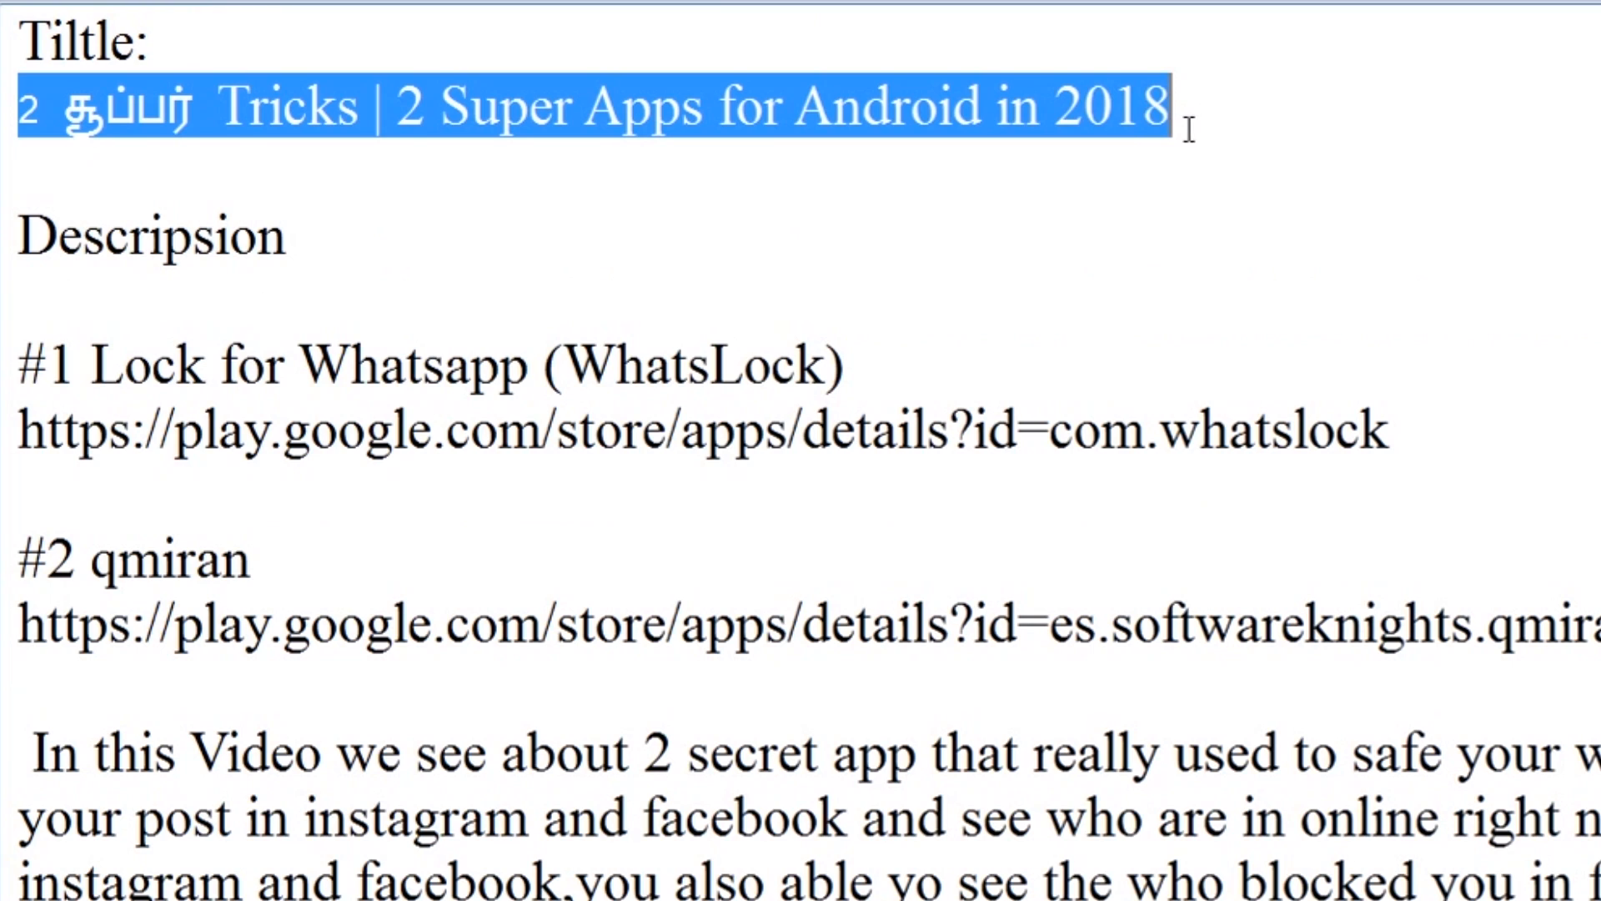
Copy the video title from the Notepad notes and rename the Sequence_01 desktop file to "2 சூப்பர் Tricks 2 Super Apps for Android in 2018"
right_click(1121, 108)
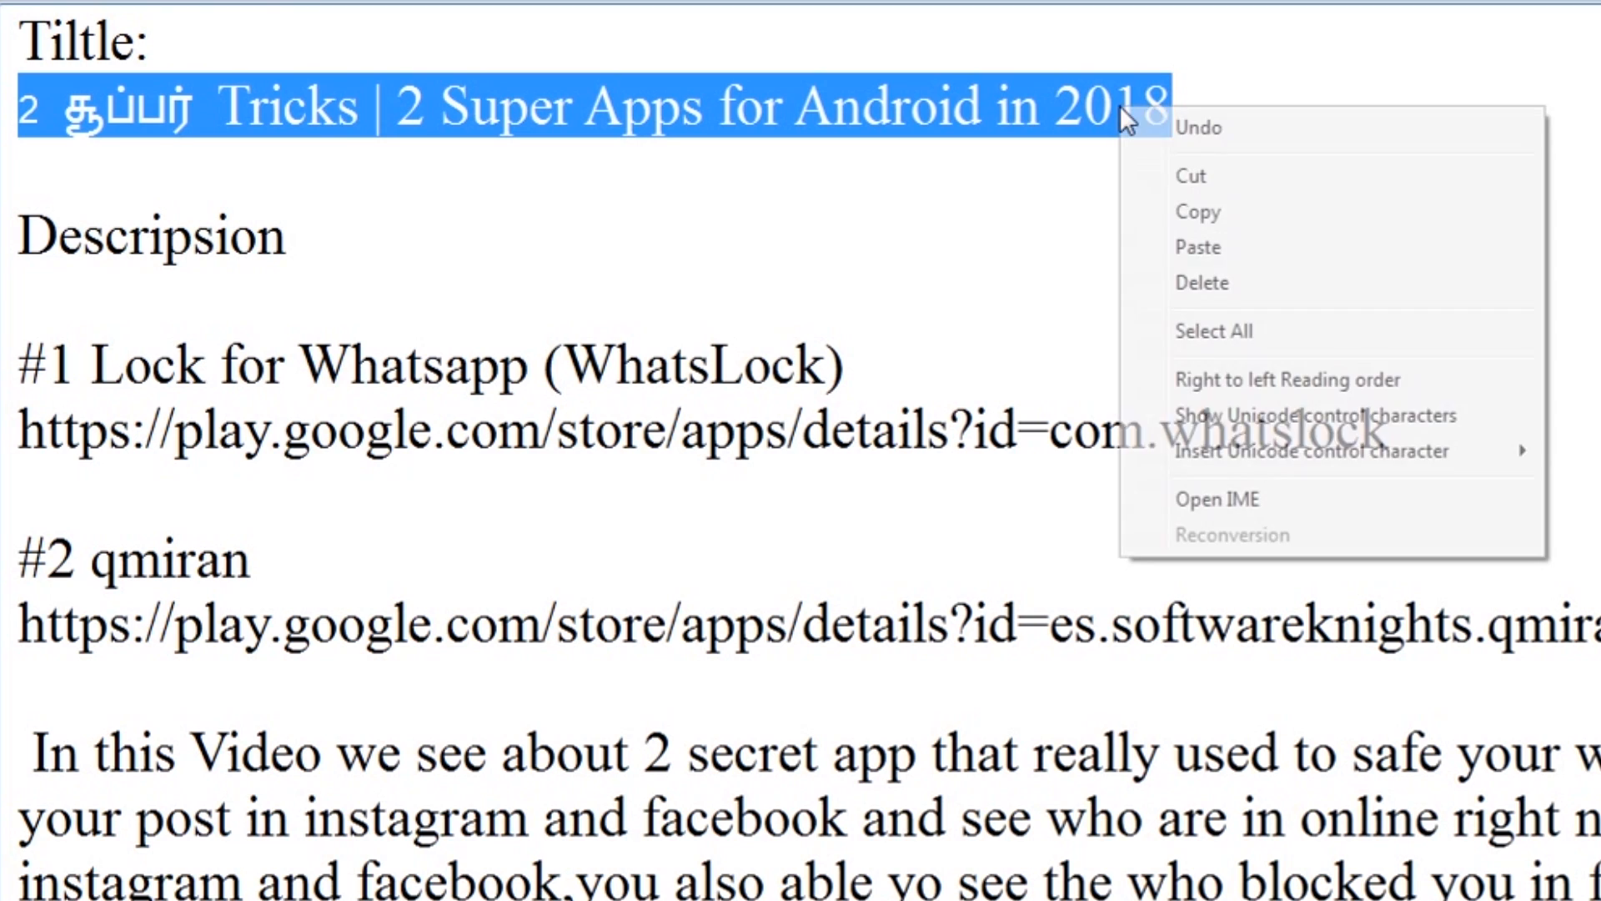
left_click(1222, 212)
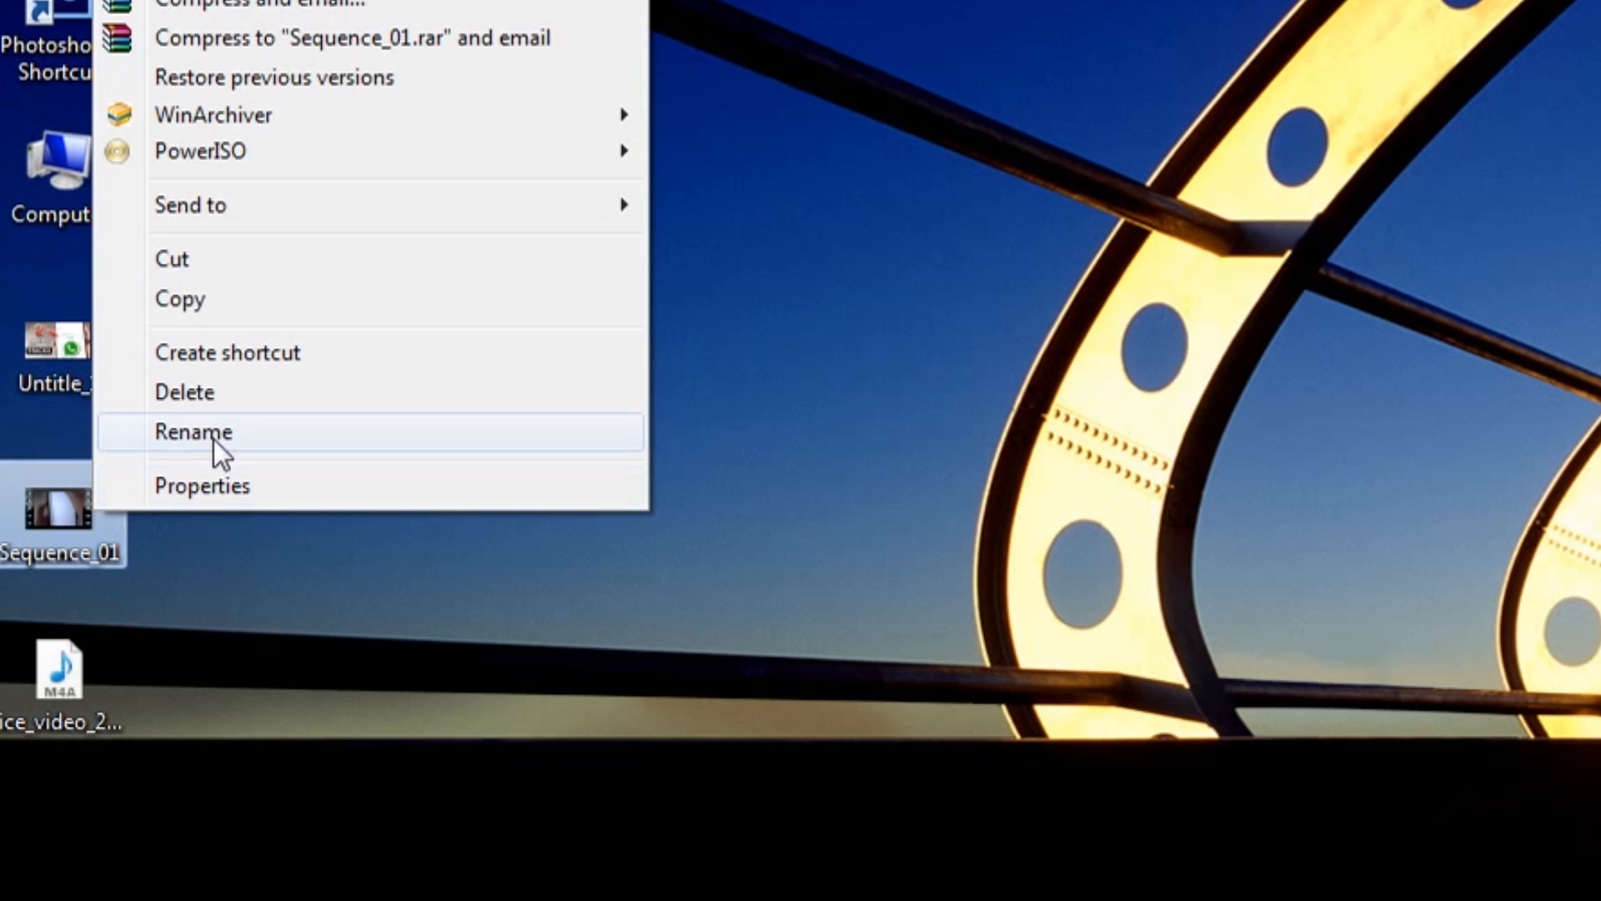
left_click(214, 436)
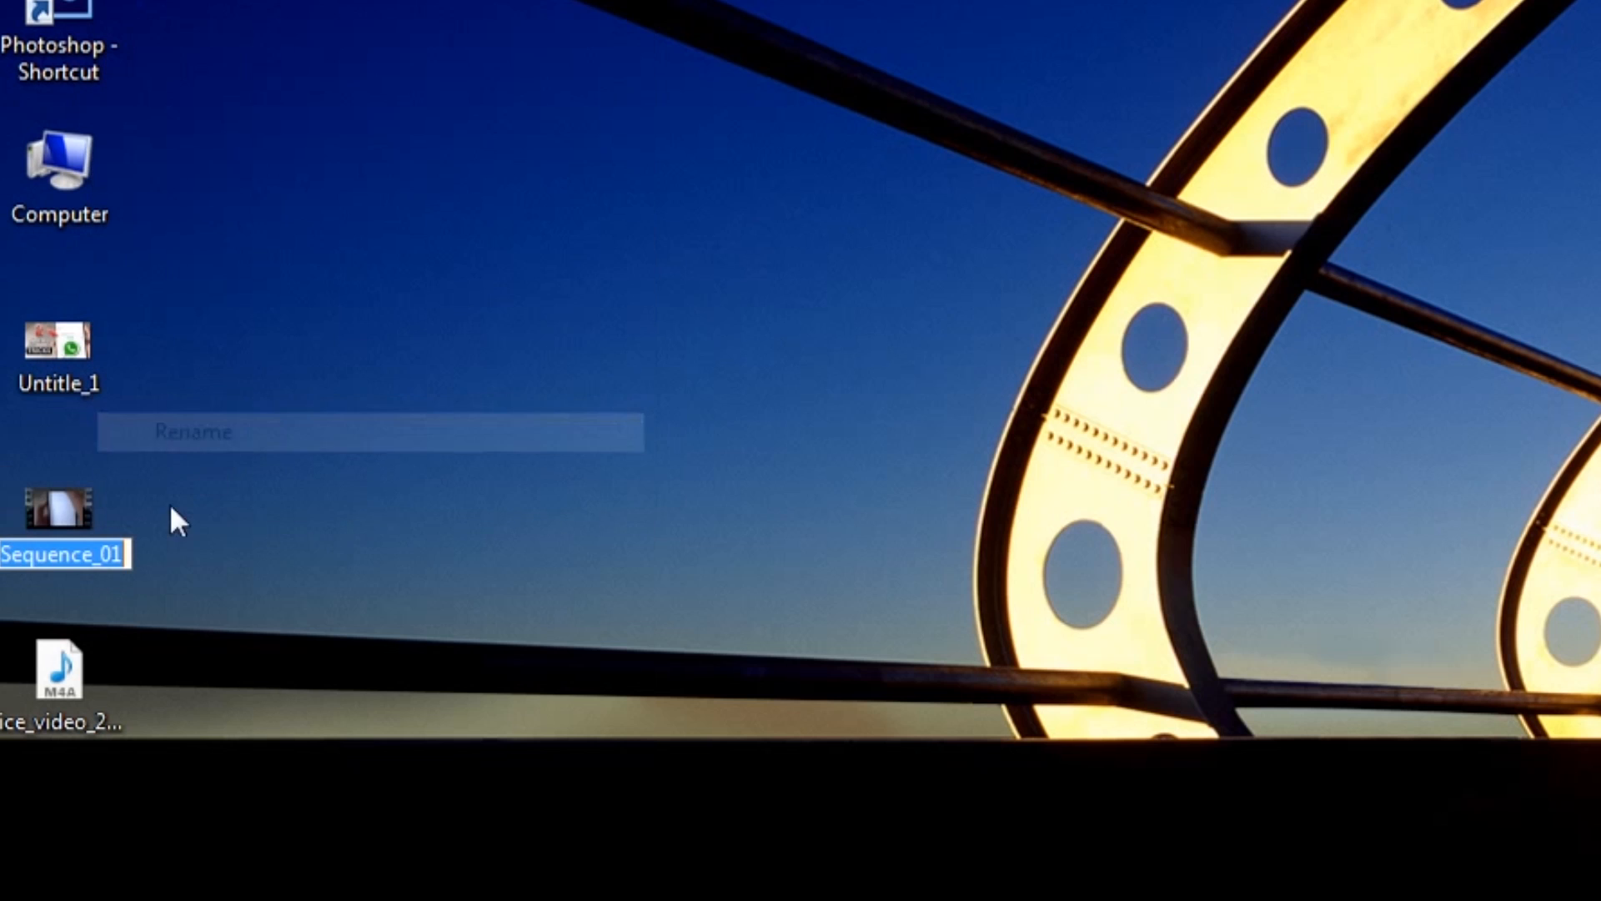
right_click(106, 555)
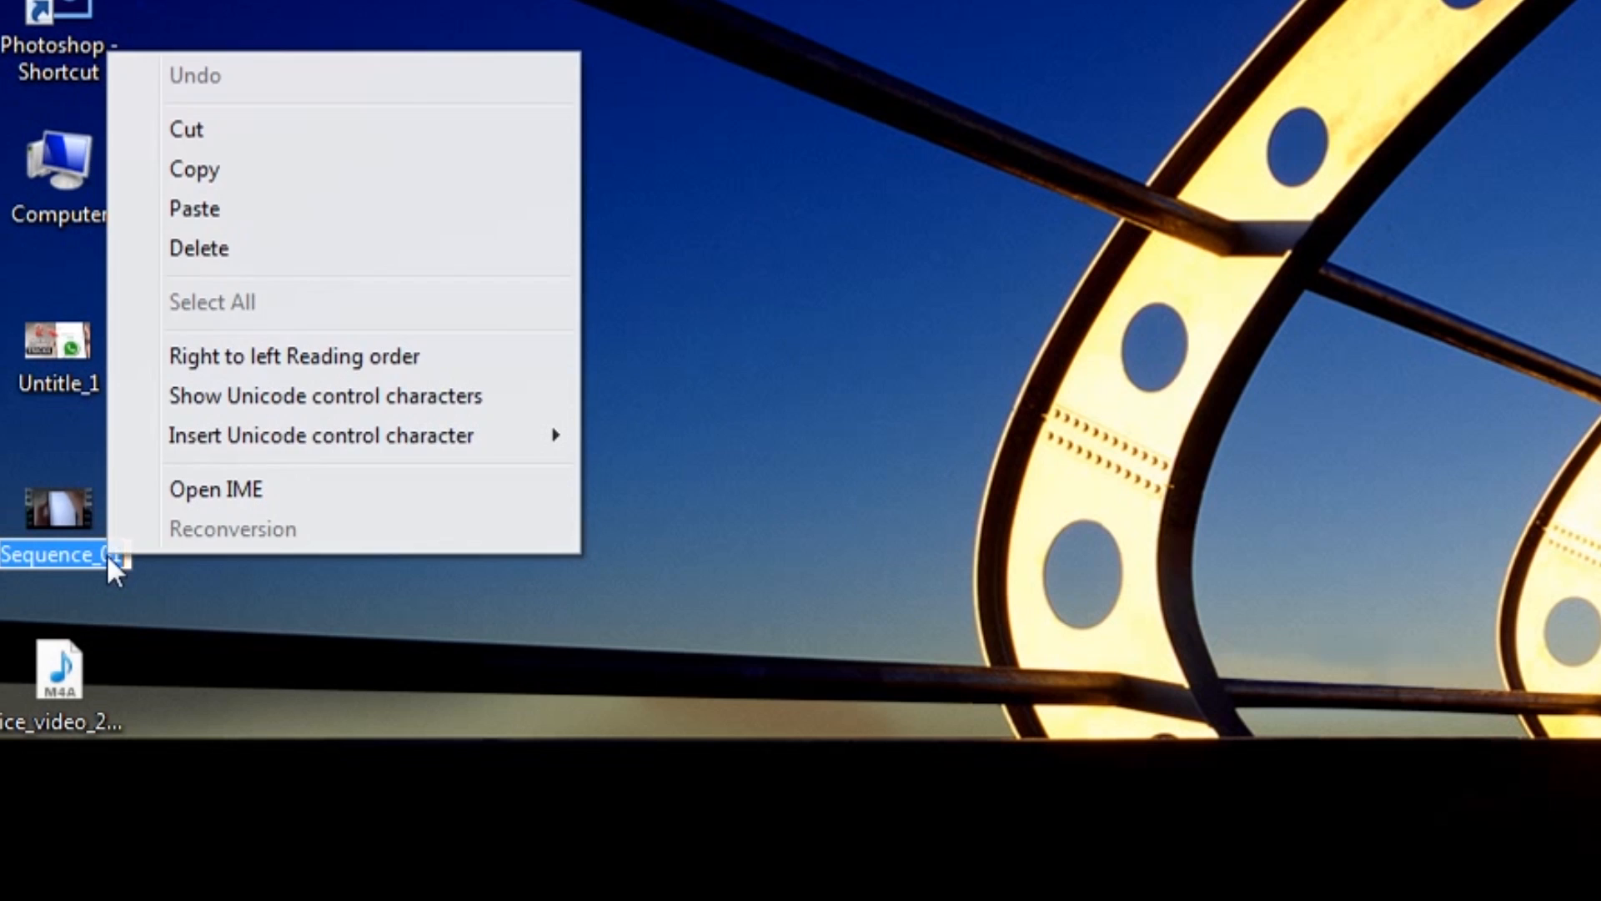
left_click(196, 211)
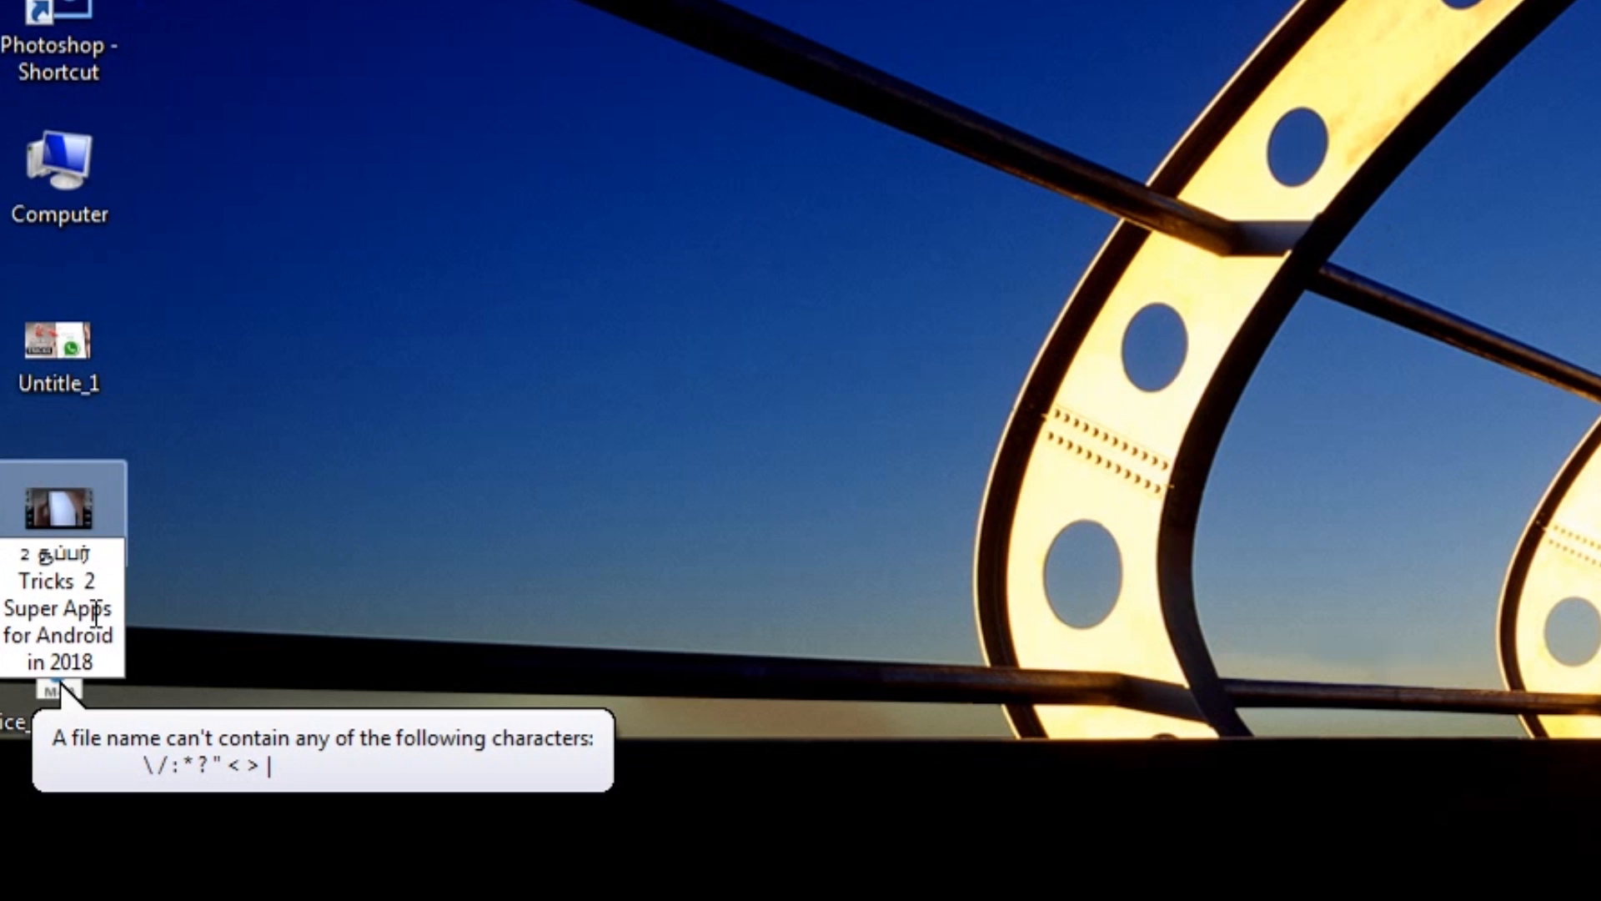
key("Return")
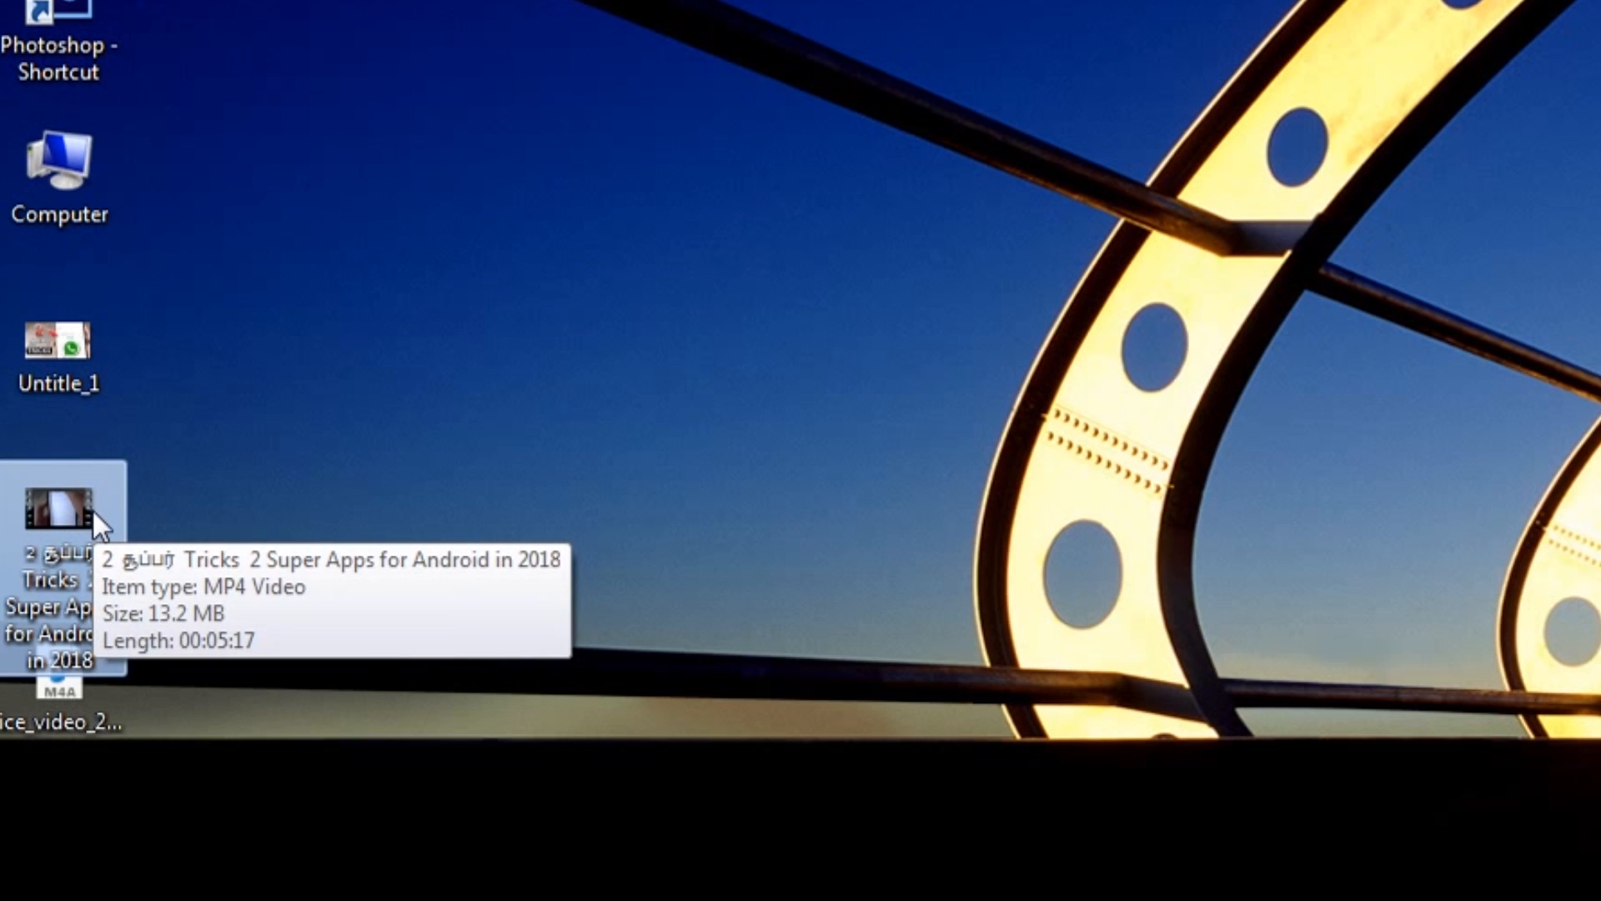
Open the renamed video file's property details and paste the copied title, ending in "2 Super Apps for Android in 2018", as the Subtitle
right_click(92, 510)
left_click(275, 487)
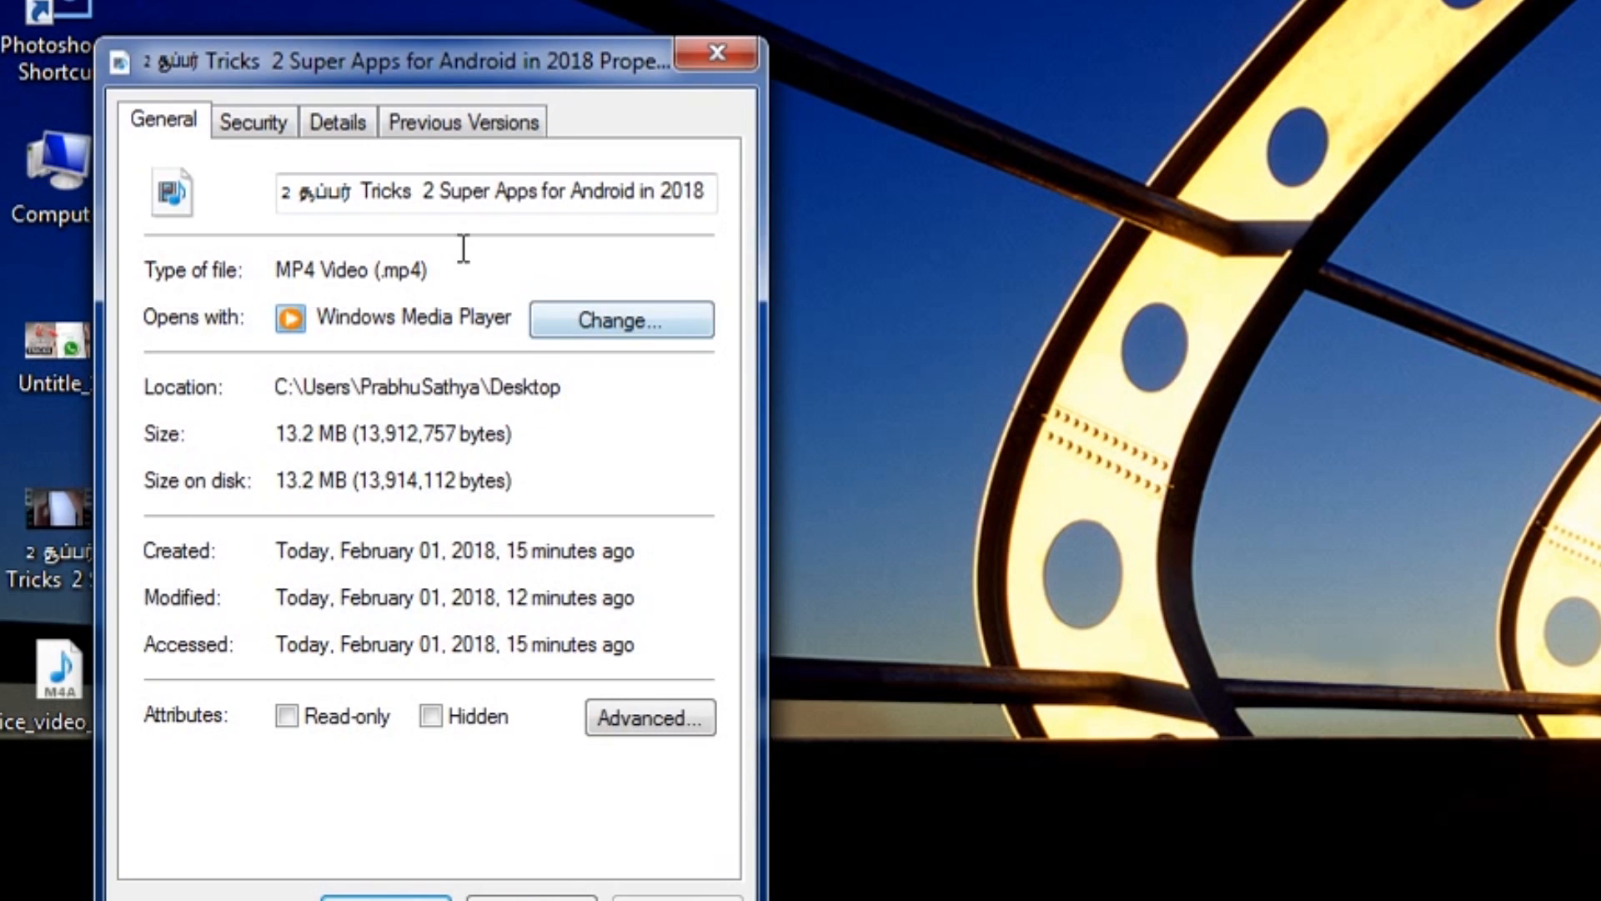
left_click_drag(446, 63, 747, 0)
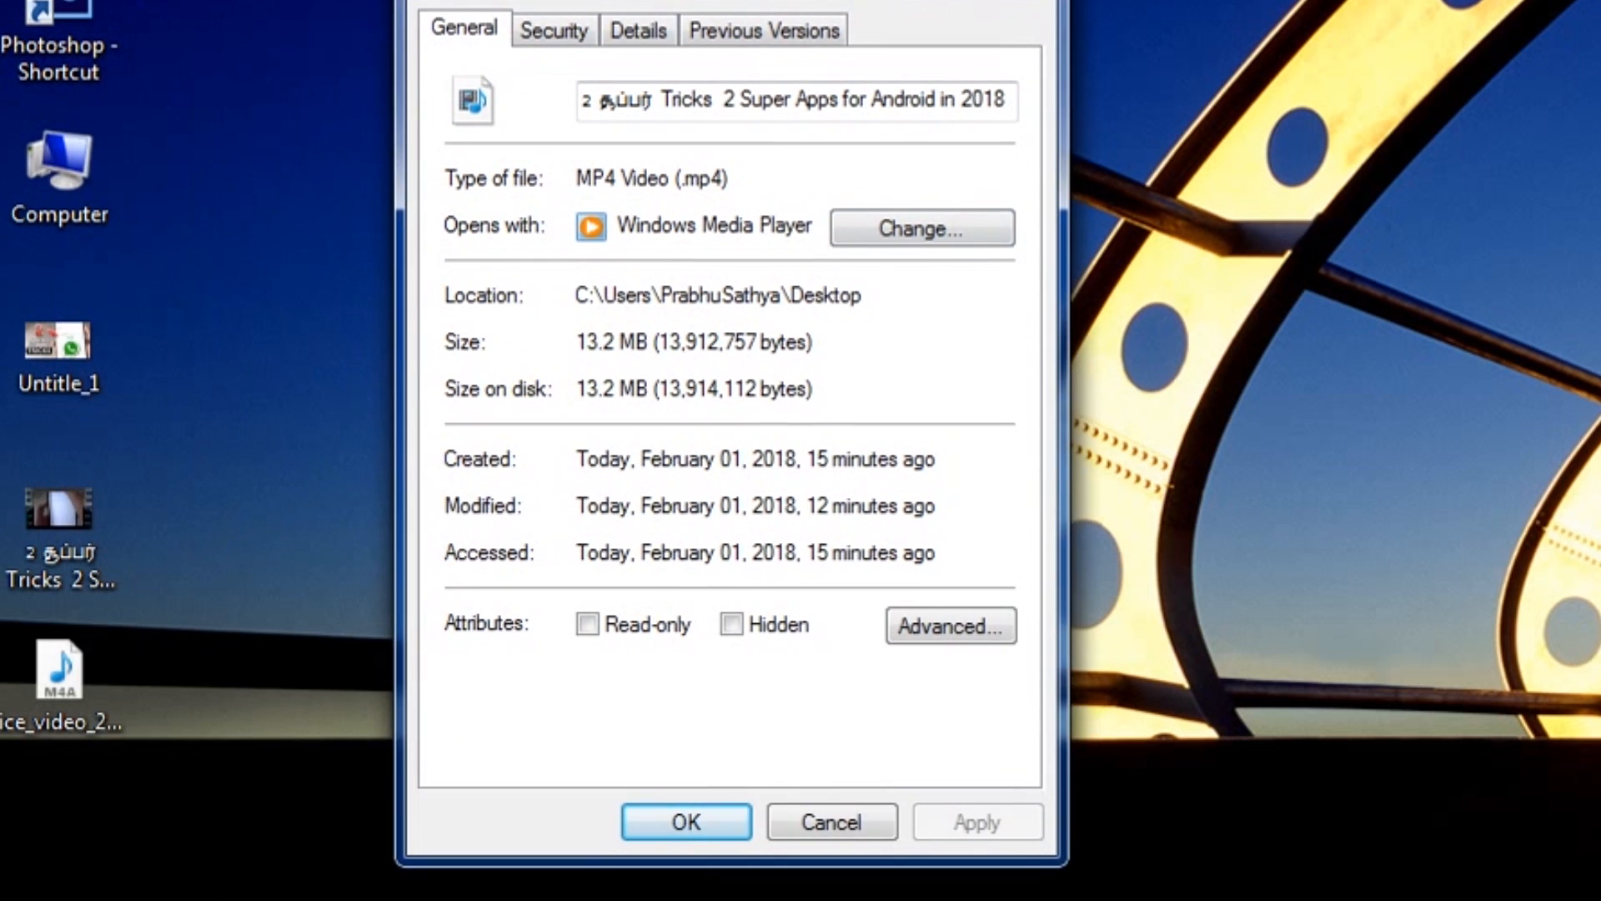
left_click(644, 29)
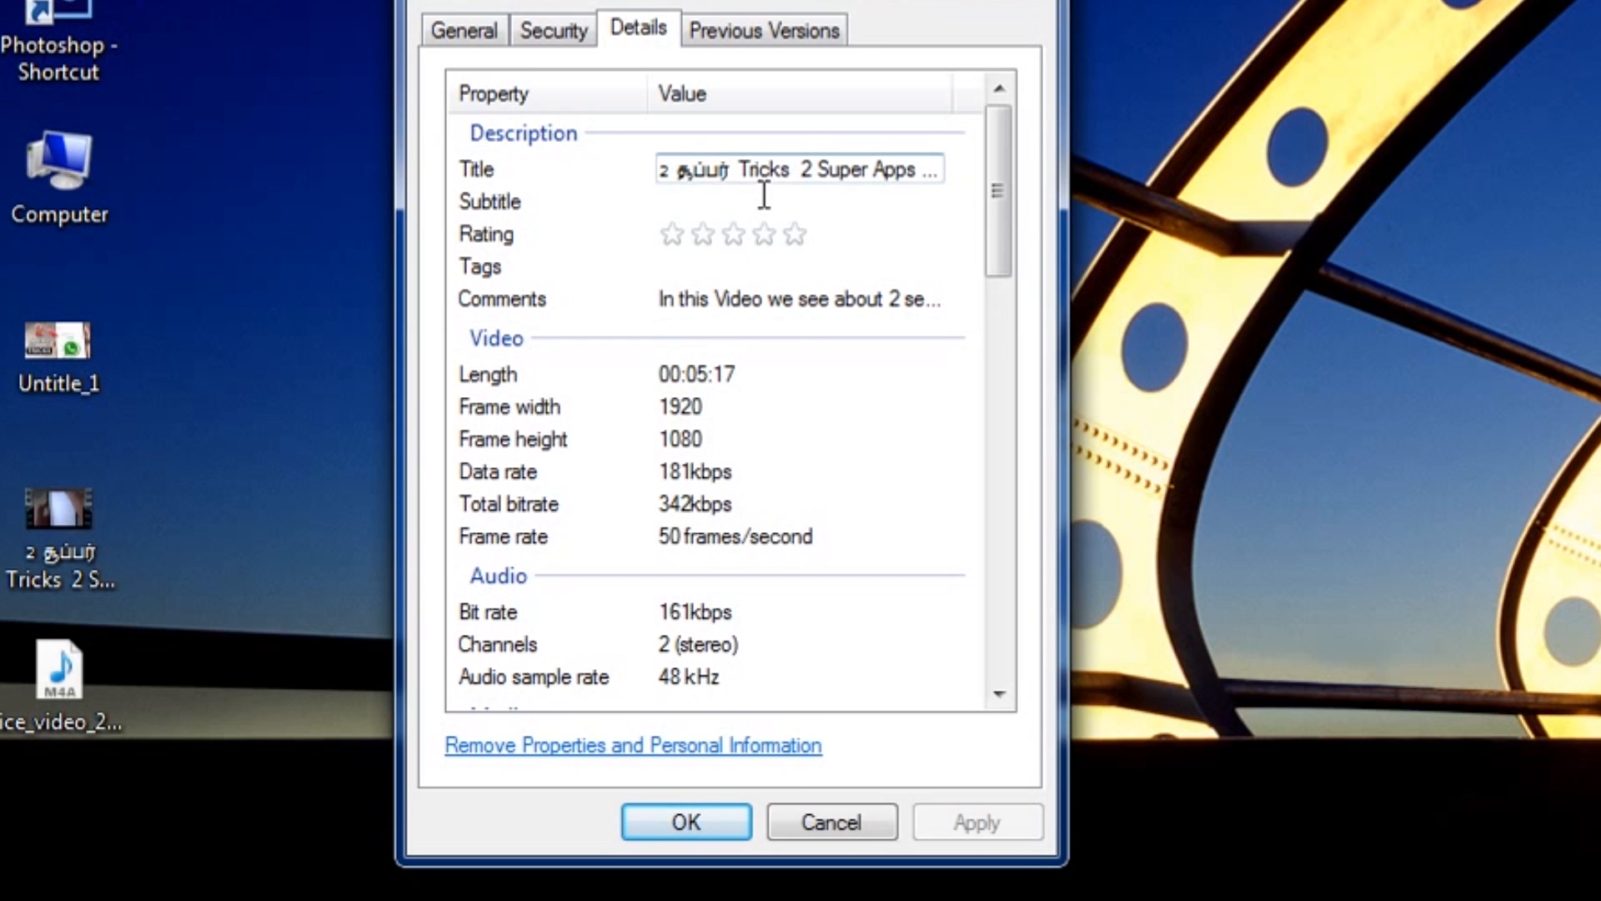
left_click(659, 202)
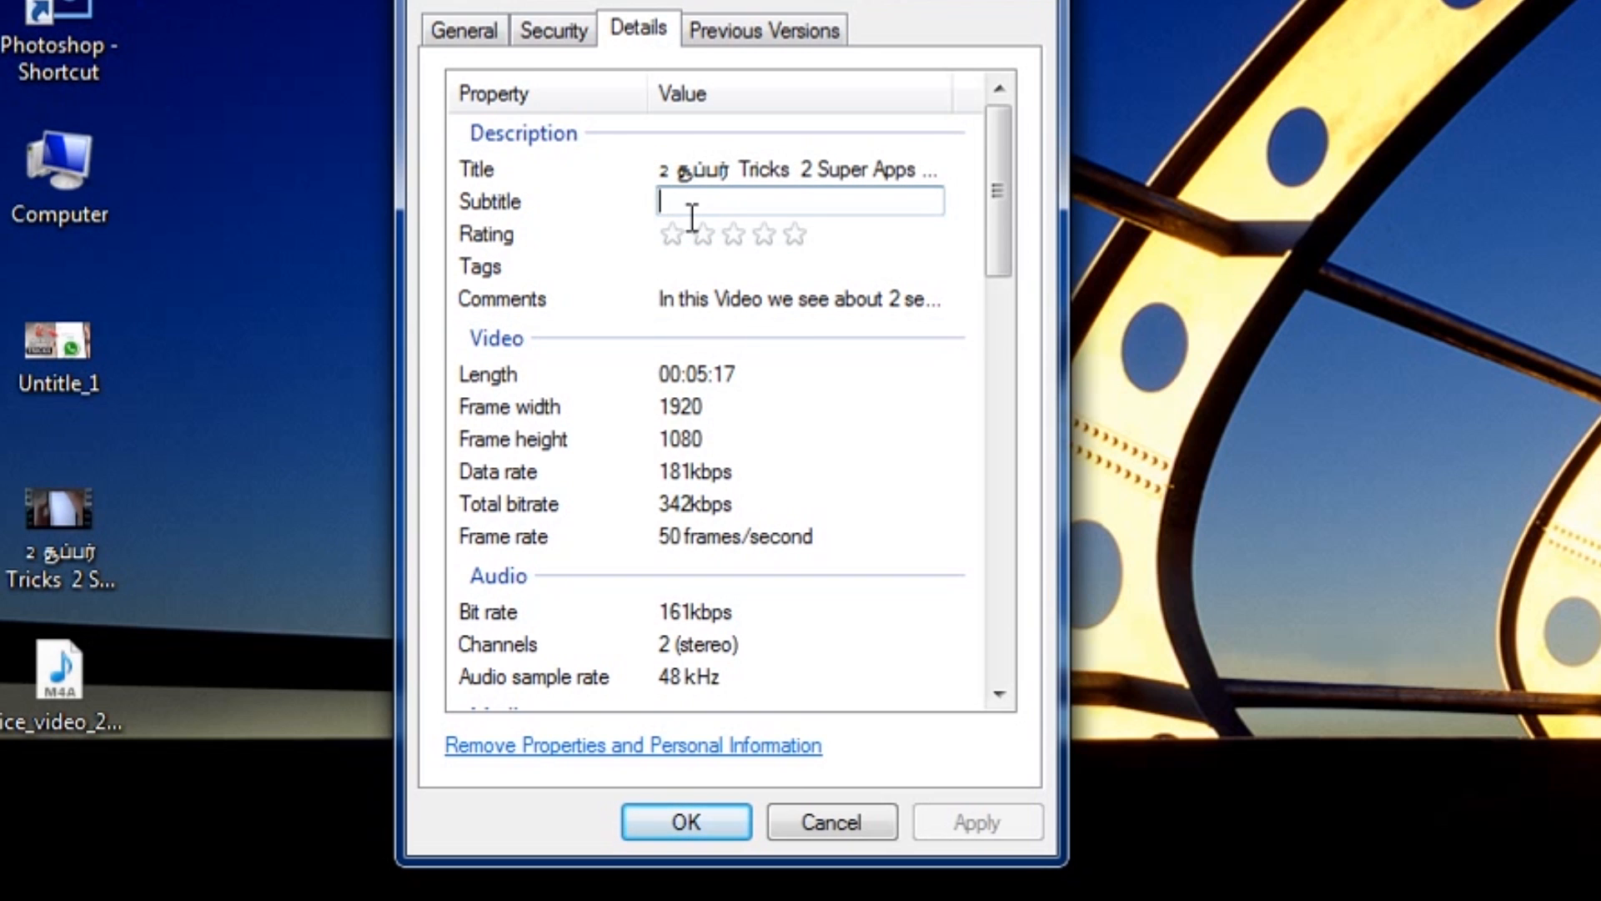
right_click(674, 202)
left_click(794, 357)
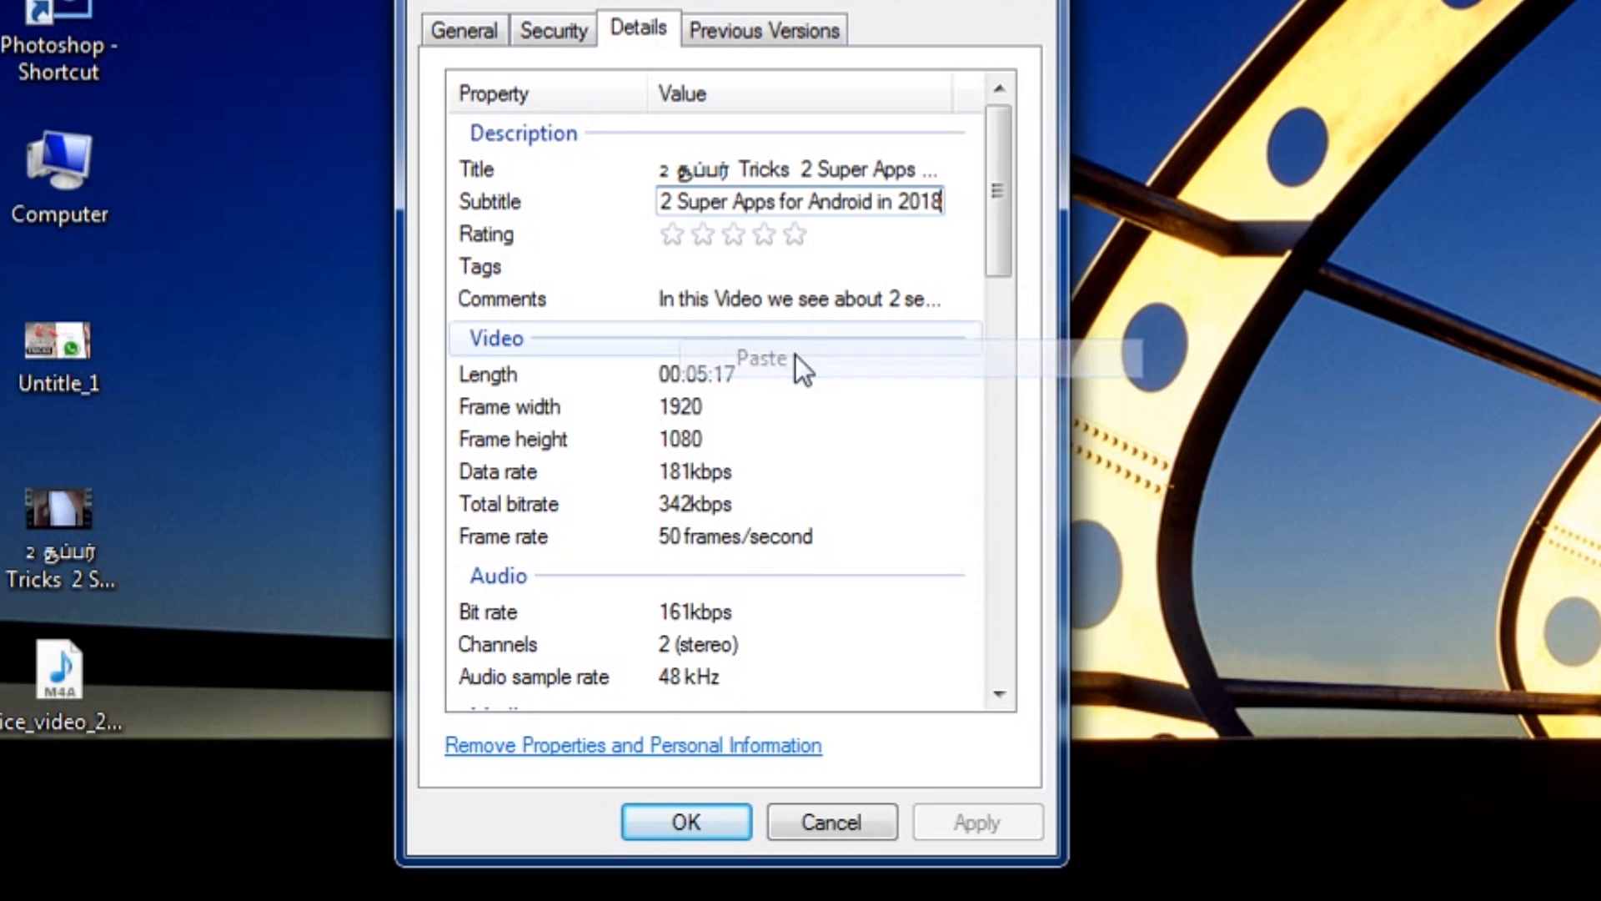
Paste the copied tag list, starting with "2 Super Apps for Android in 2018", as the Tags in the video's file properties
left_click(699, 268)
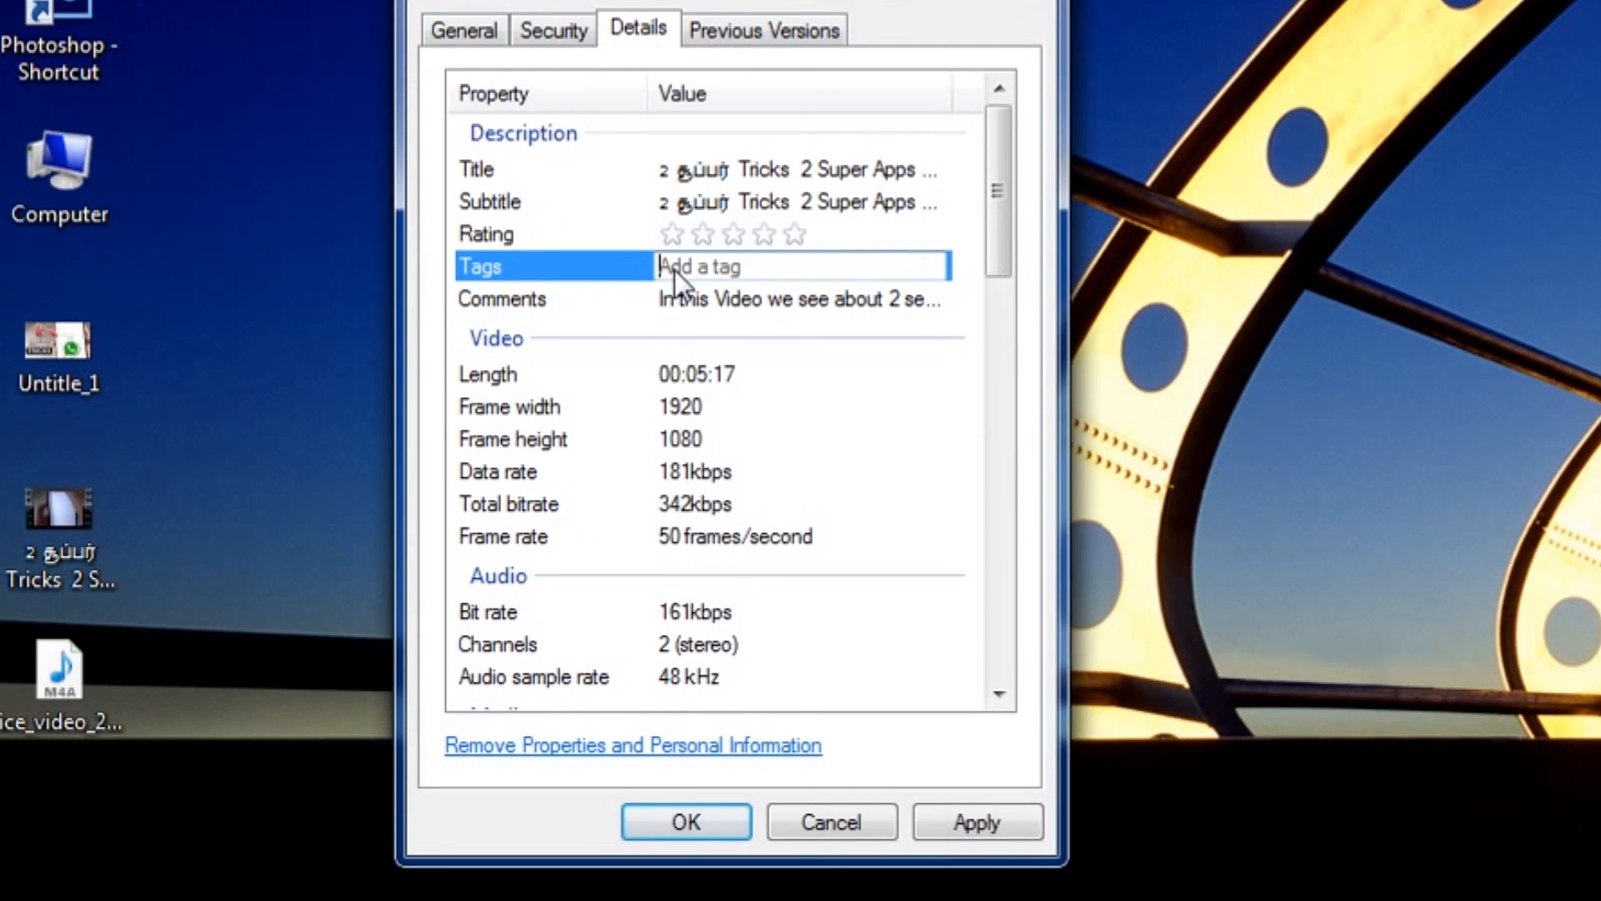
right_click(674, 270)
left_click(761, 425)
left_click(564, 266)
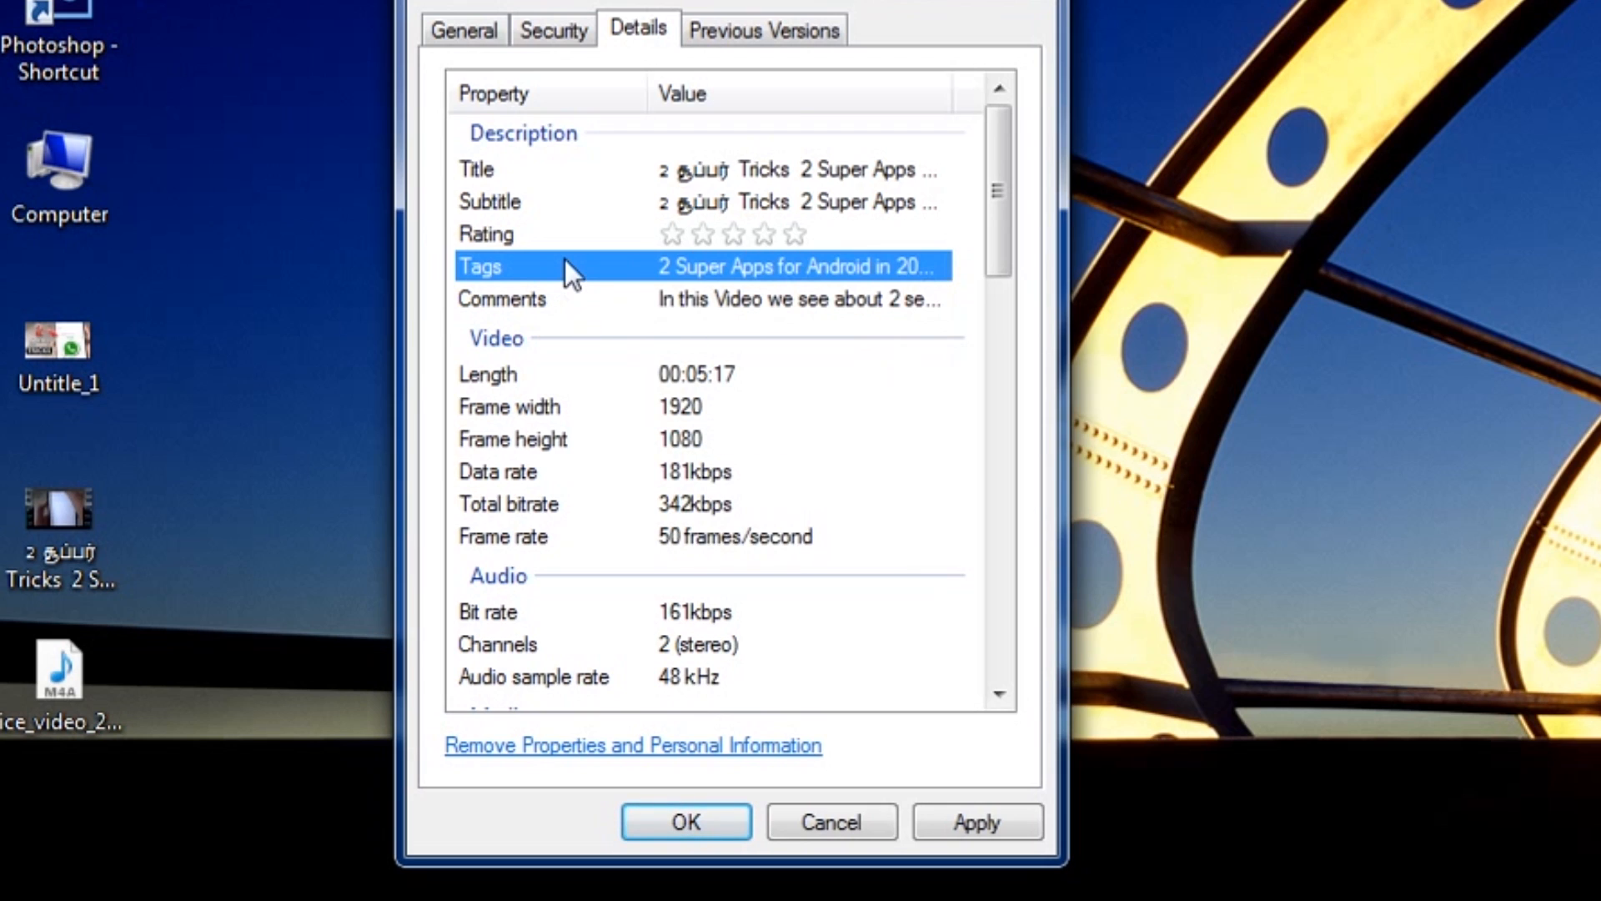
Copy the description paragraph starting "In this Video we see about 2 secret app" from the notes, paste it as the Comments, and apply the properties
left_click(596, 303)
left_click(700, 317)
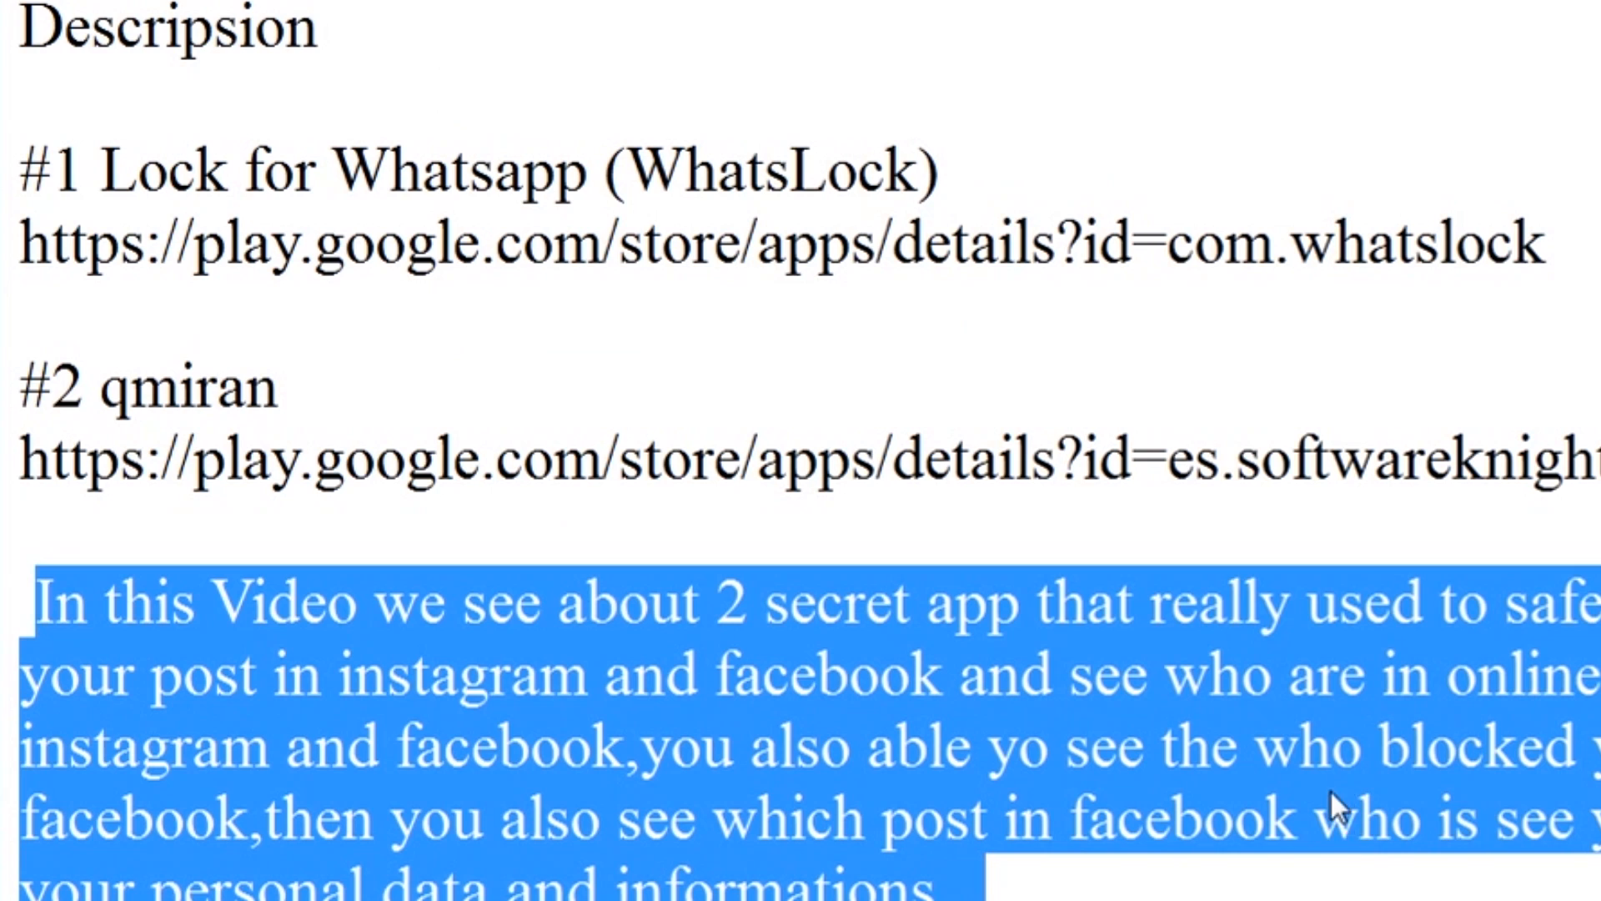
right_click(1331, 796)
left_click(1423, 876)
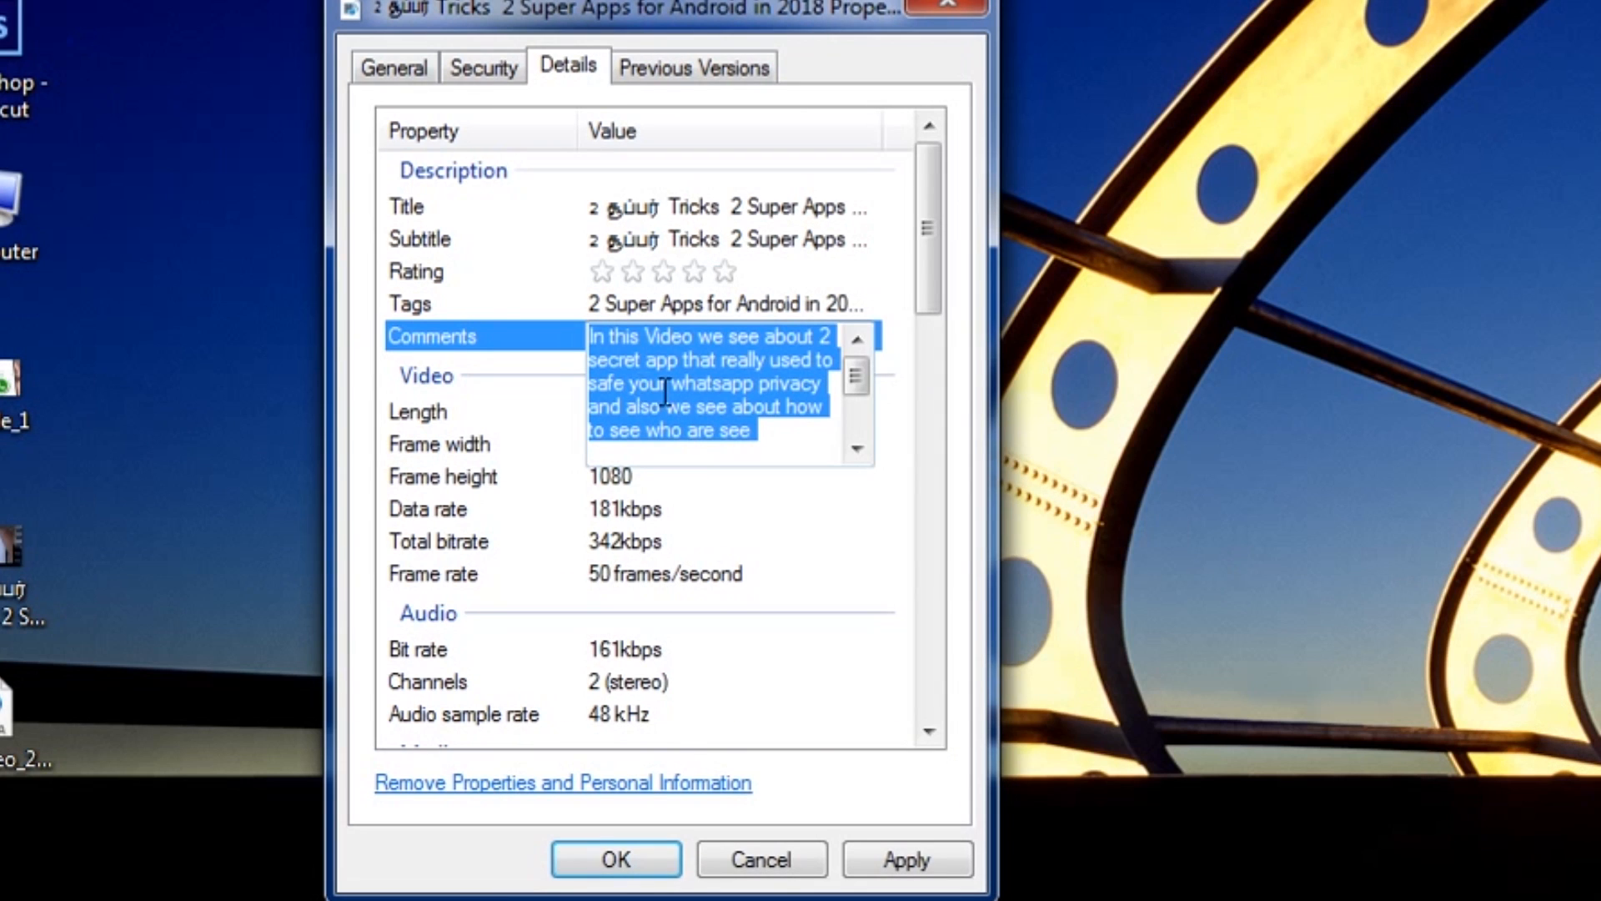
right_click(651, 377)
left_click(758, 530)
key("Return")
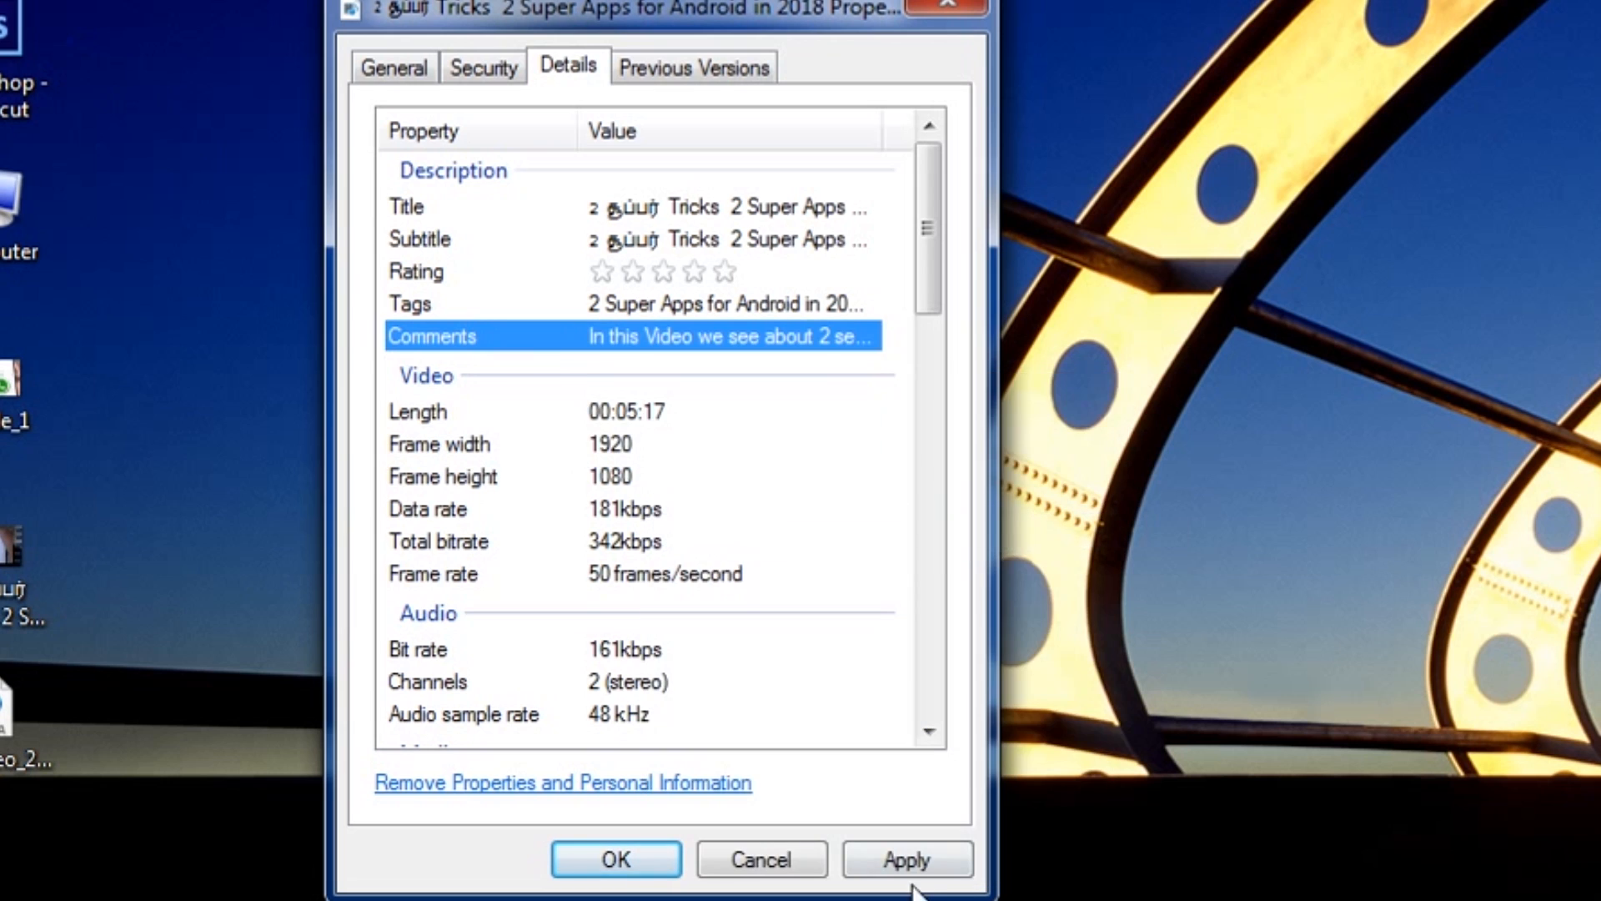
left_click(909, 859)
Rename the Untitle_1 thumbnail image on the desktop to "2 சூப்பர் Tricks 2 Super Apps for Android in 2018"
left_click(38, 454)
right_click(40, 454)
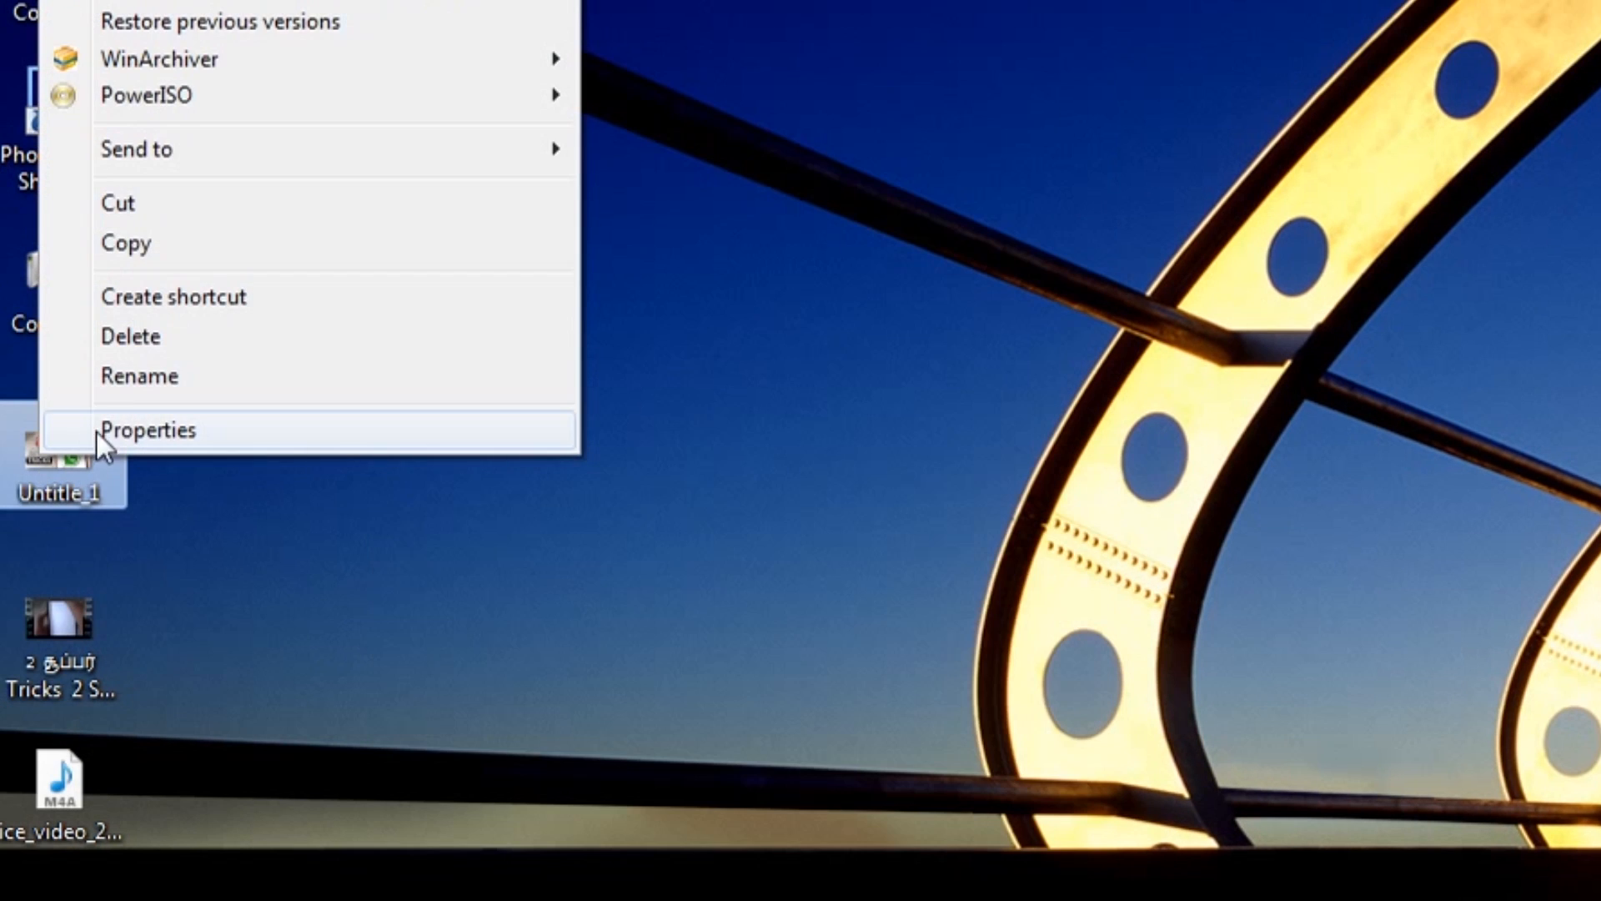
left_click(137, 377)
right_click(95, 482)
left_click(178, 632)
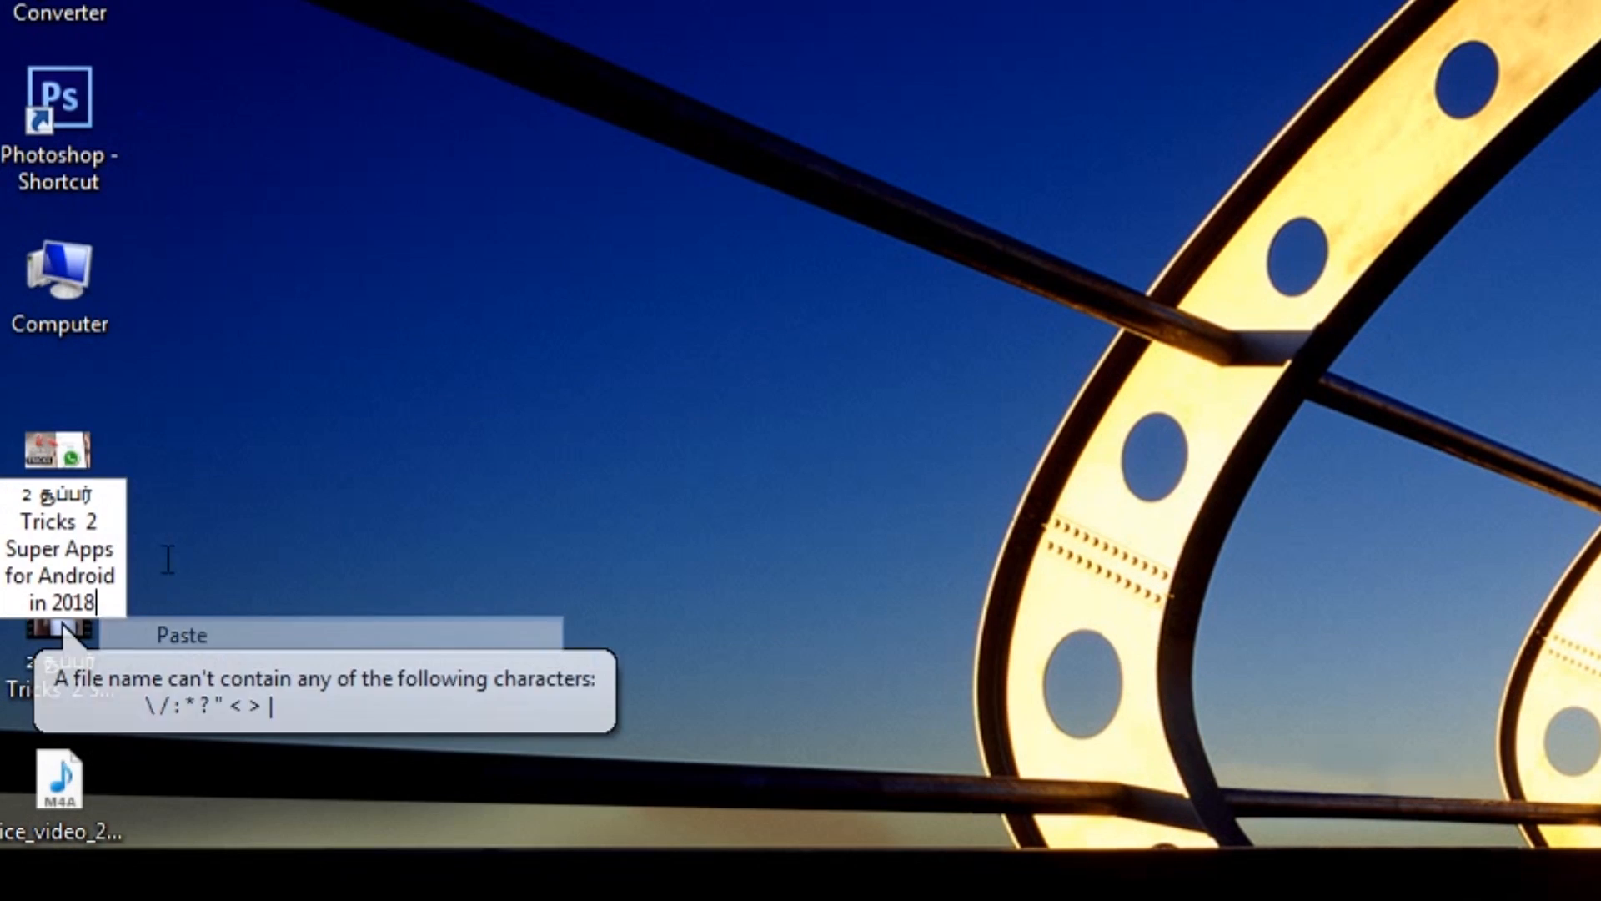
left_click(70, 453)
Upload the desktop video "2 சூப்பர் Tricks 2 Super Apps for Android in 2018" to YouTube with Public visibility
left_click(88, 650)
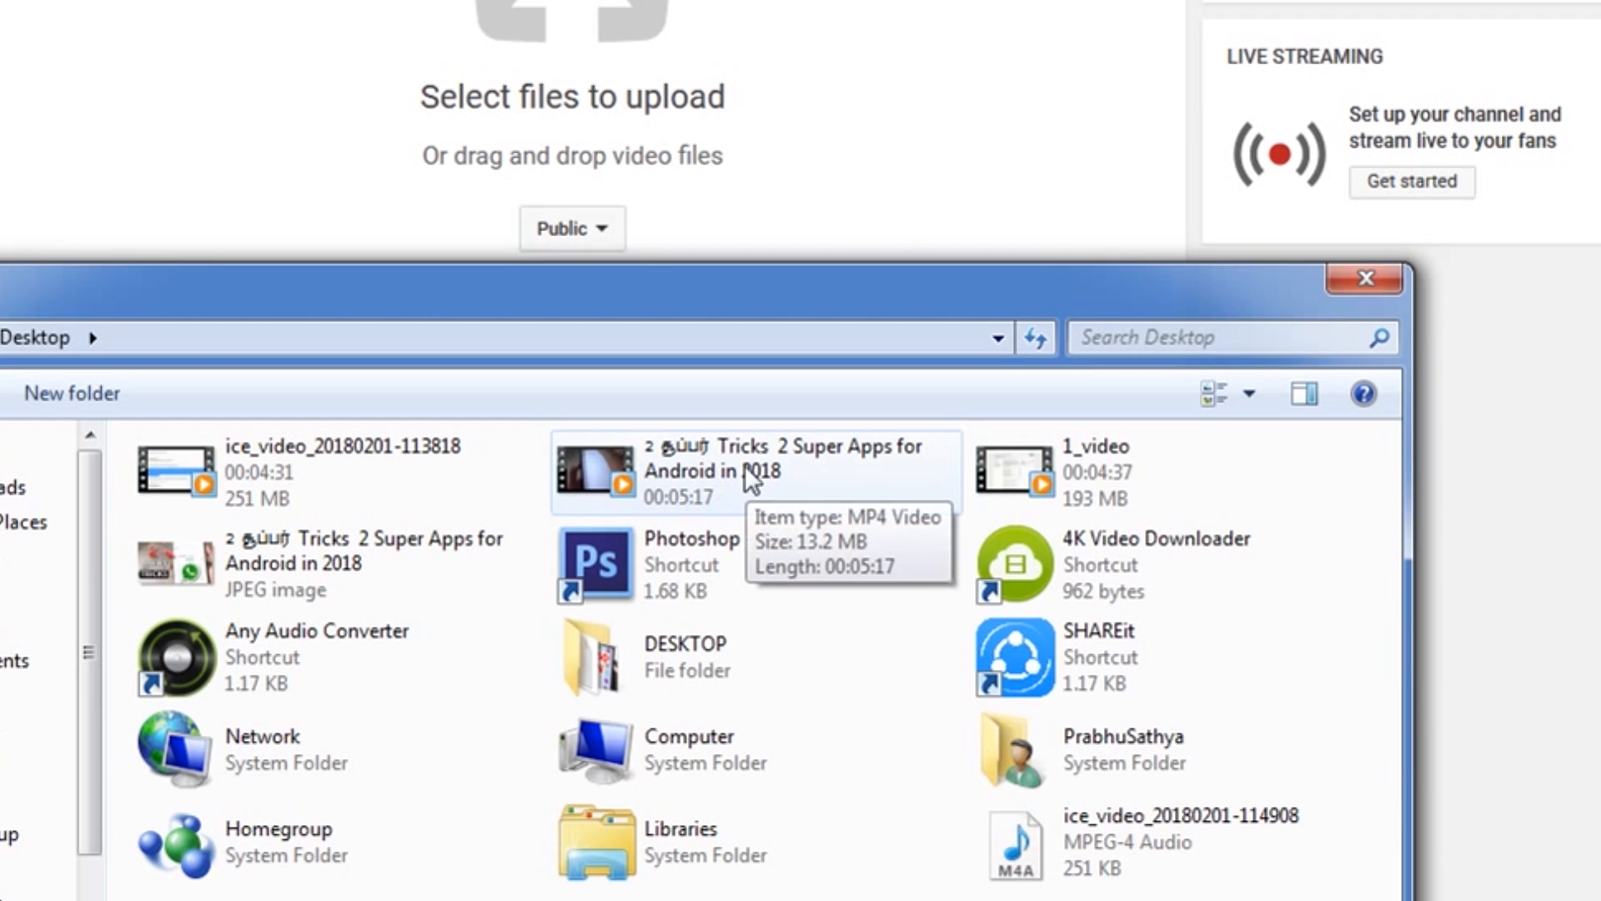
left_click(754, 464)
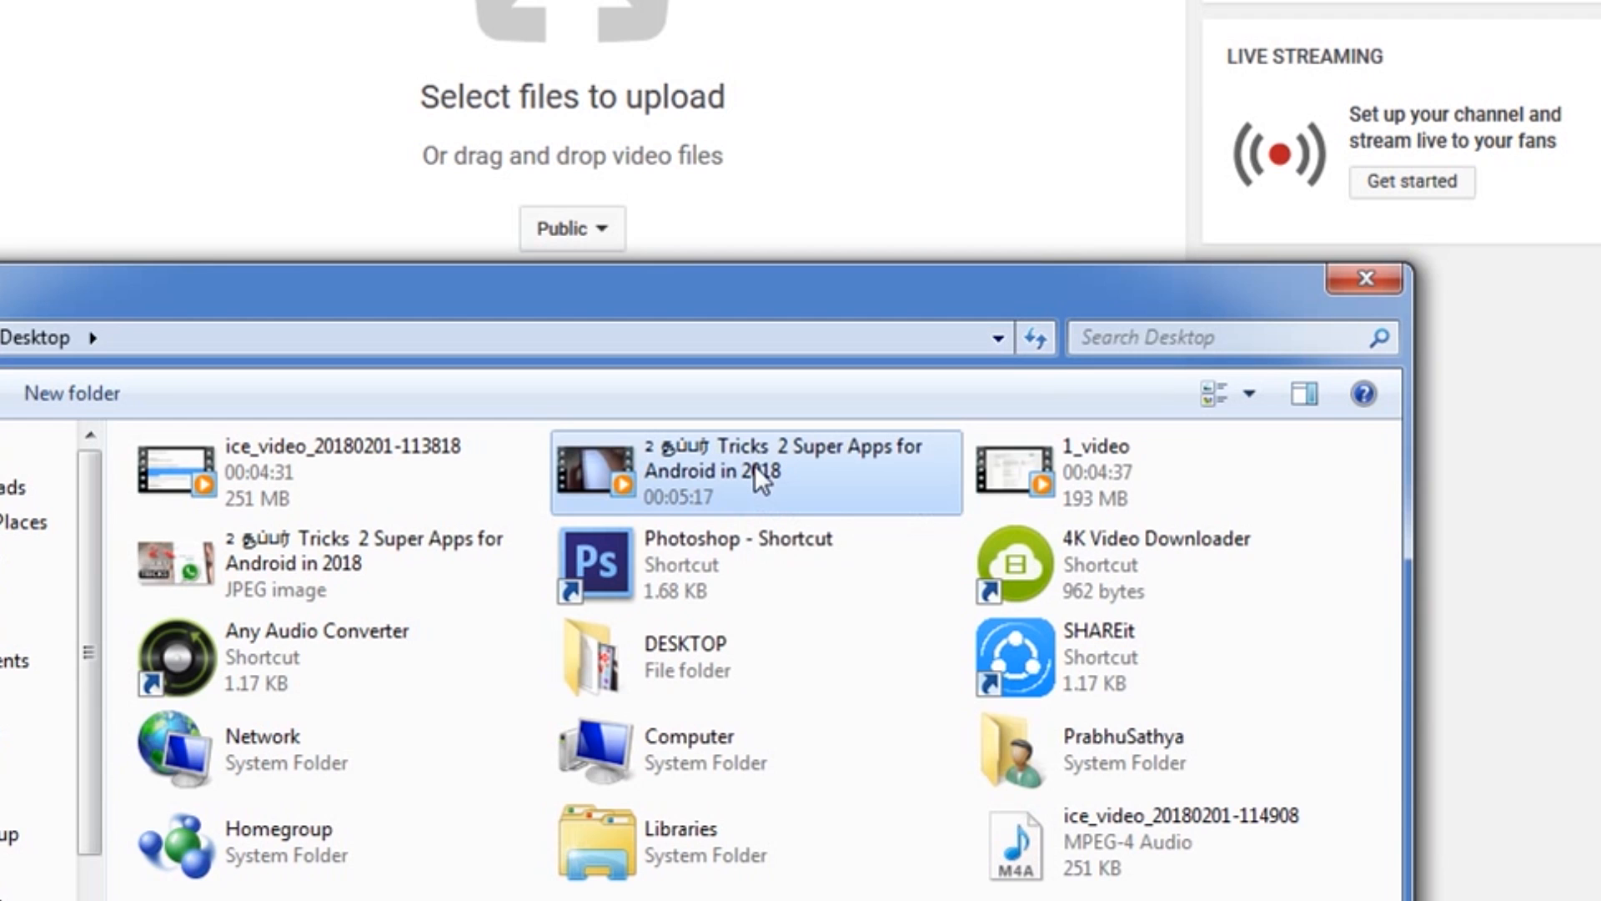
double_click(754, 464)
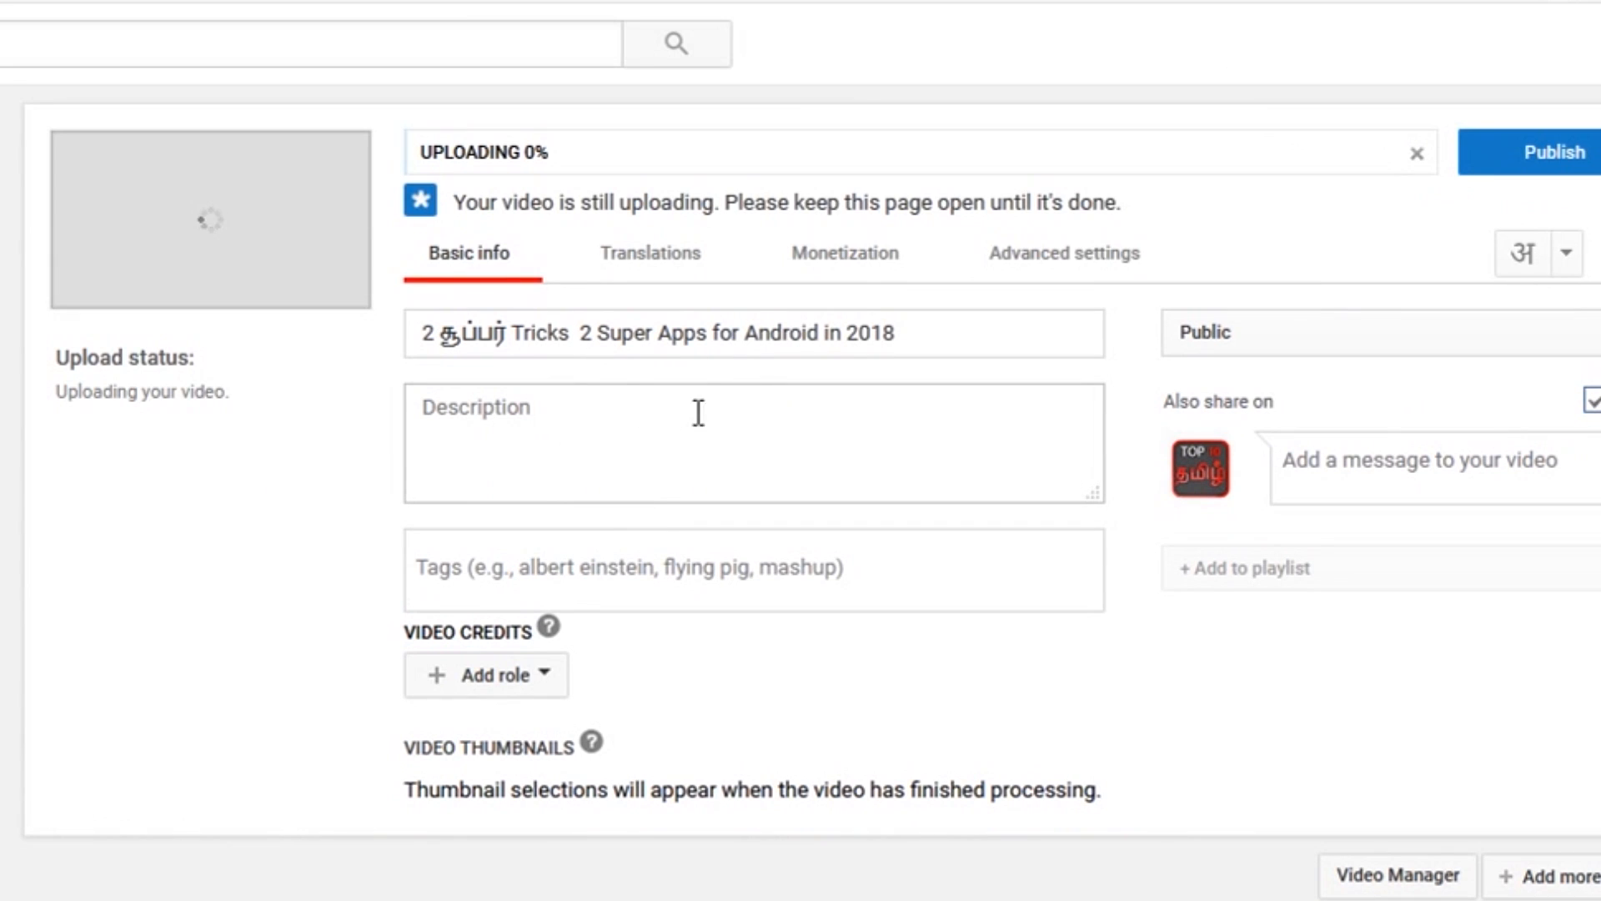
Paste the prepared description and the tag list from the notes into the uploaded video's Description and Tags
left_click(547, 441)
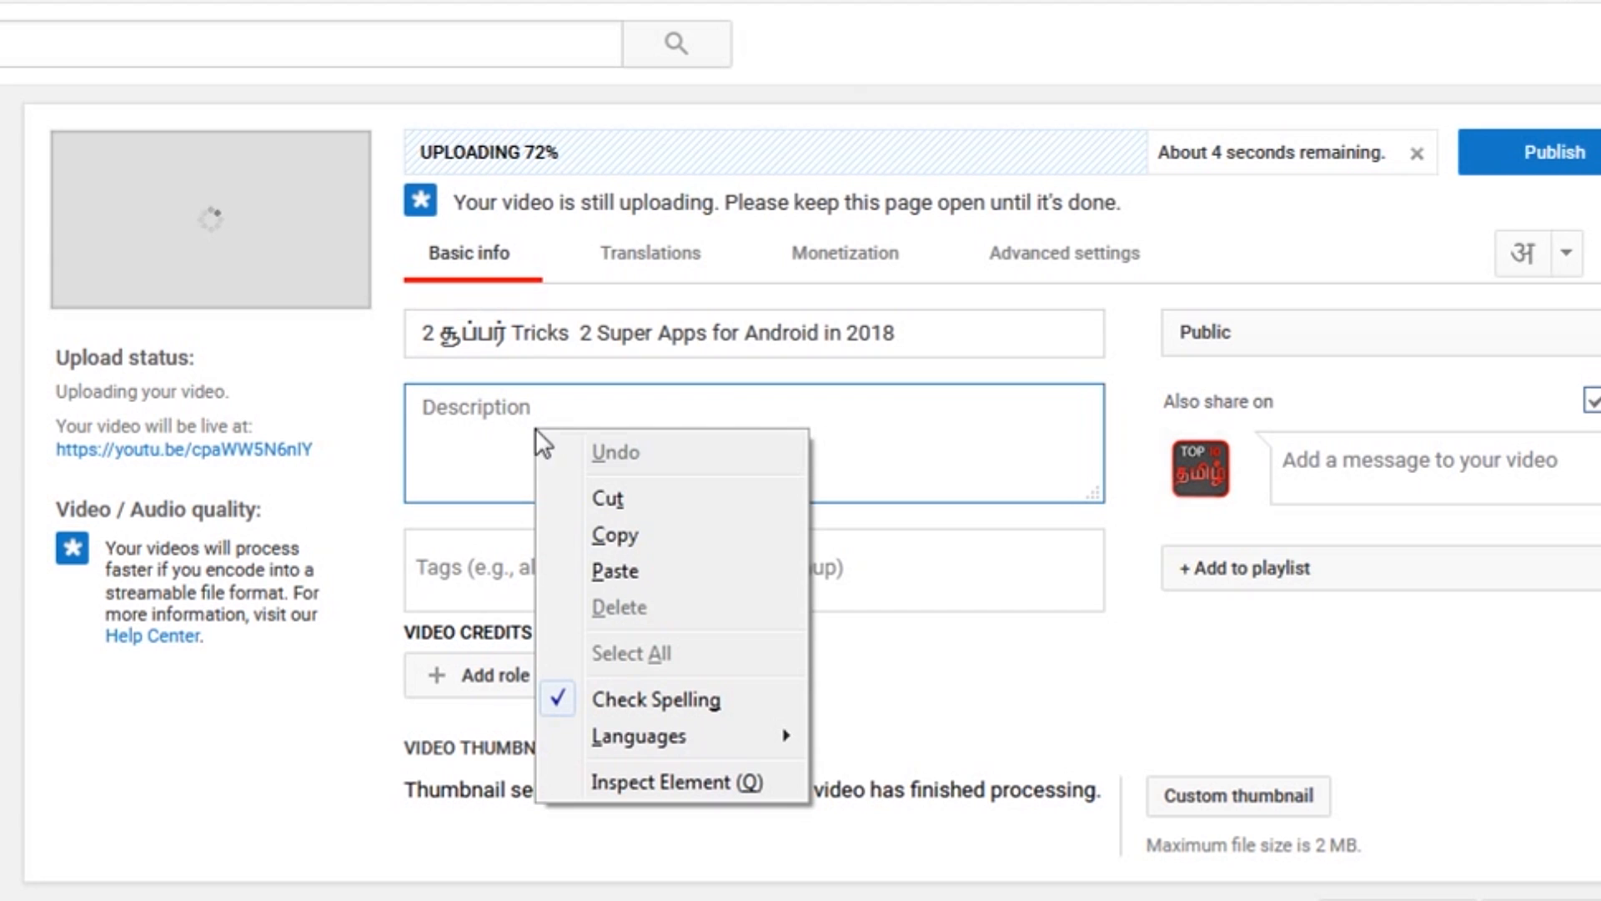
left_click(633, 568)
left_click_drag(1093, 493, 1126, 754)
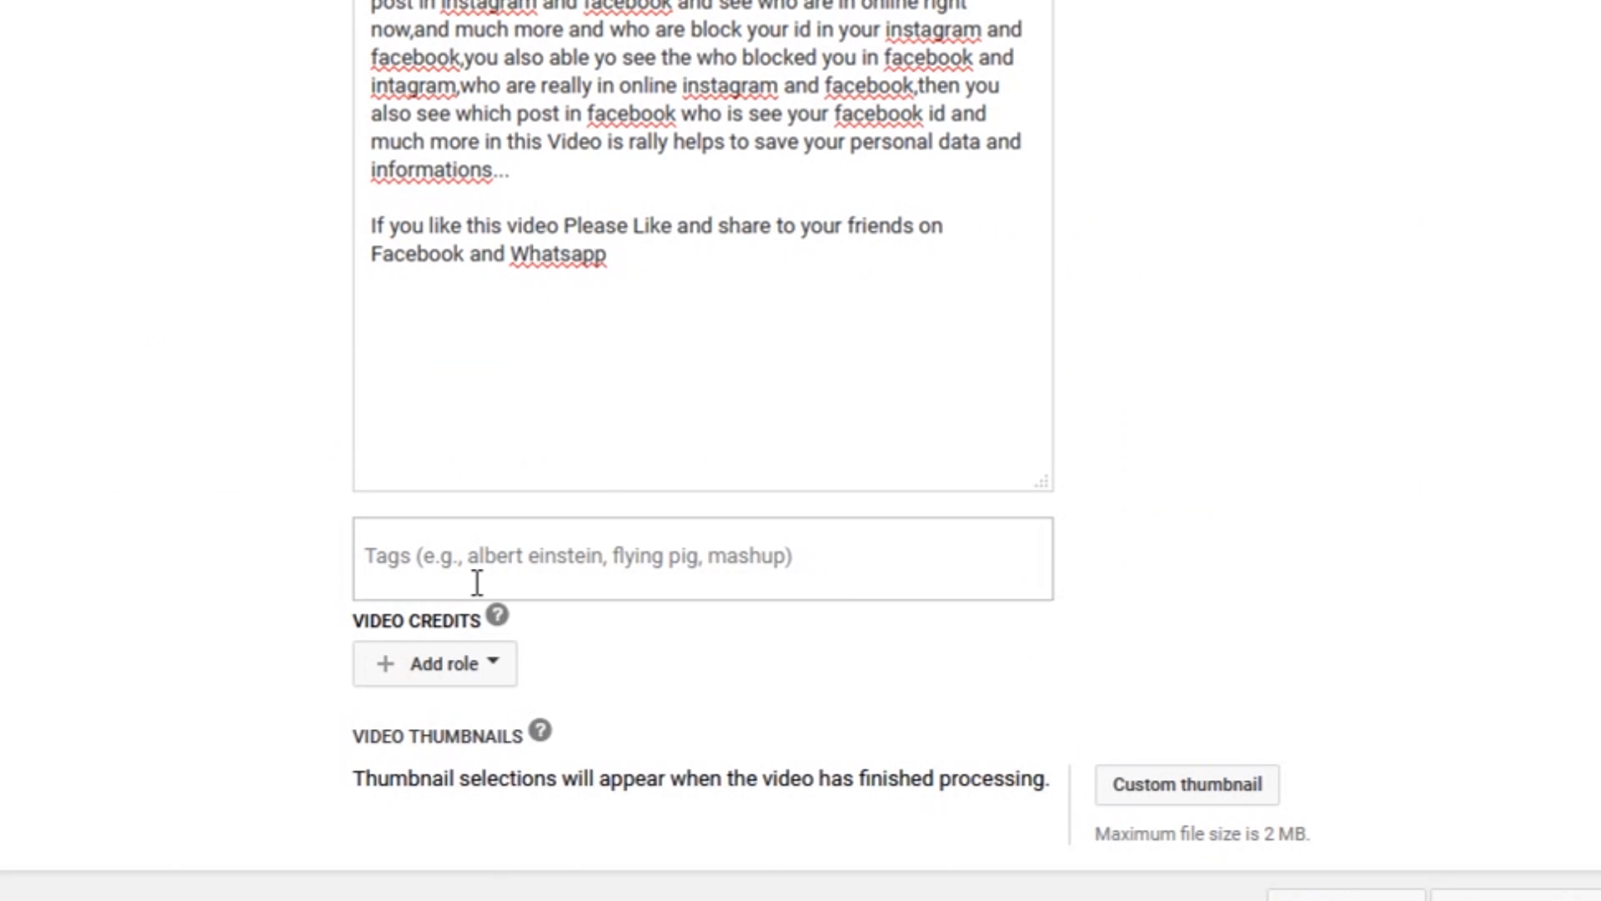
right_click(465, 571)
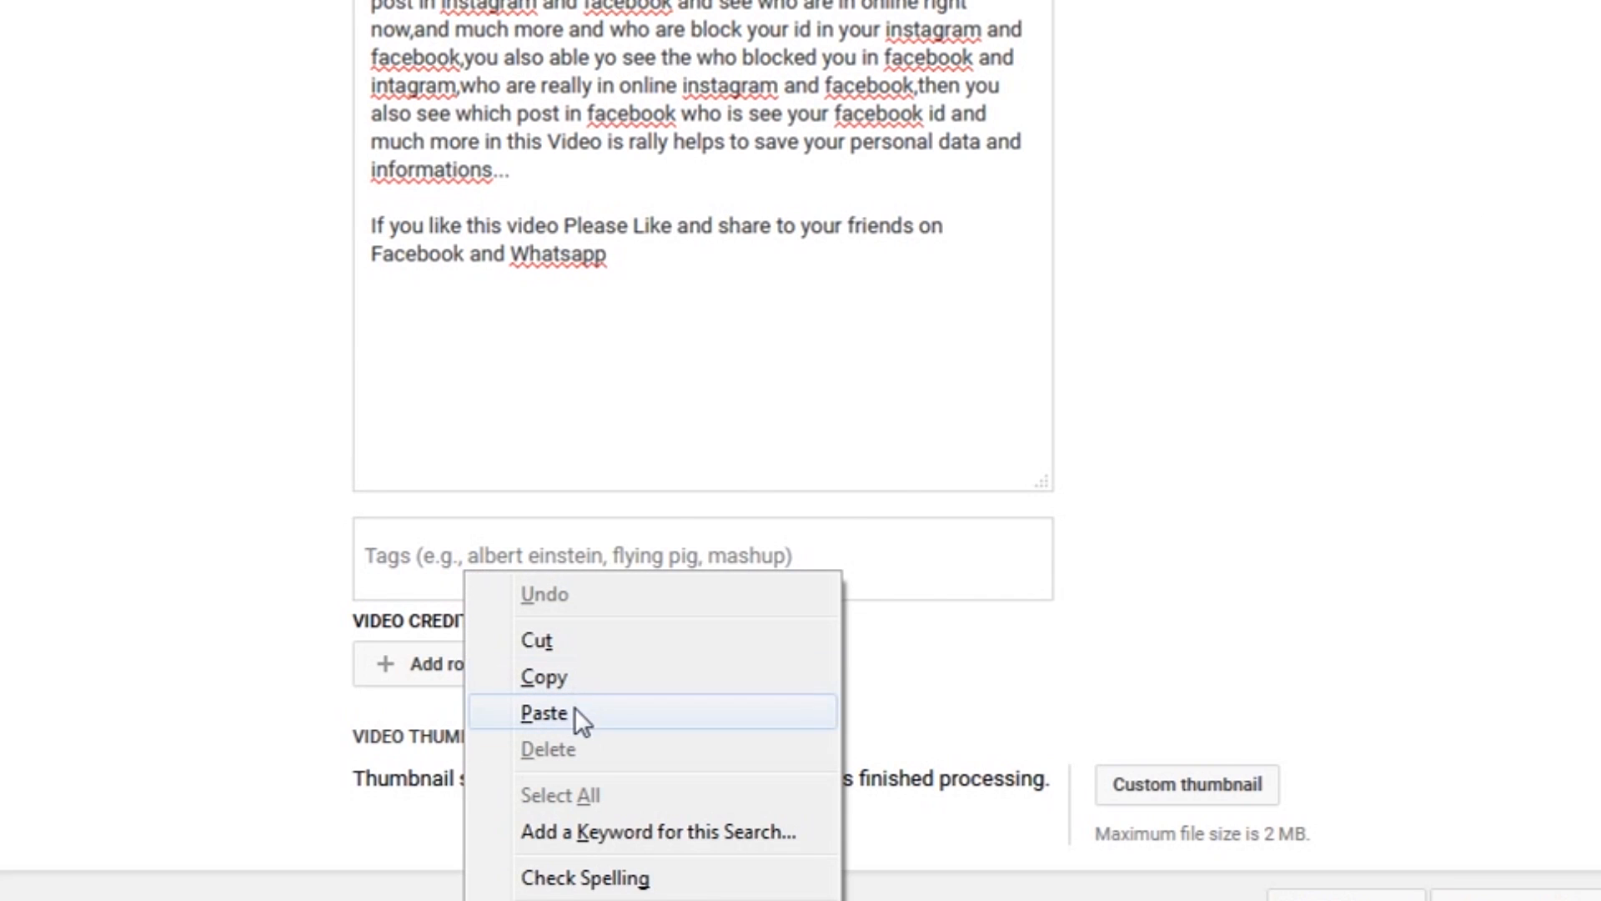
left_click(574, 707)
Set the JPEG image "2 சூப்பர் Tricks 2 Super Apps for Android in 2018" as the video's custom thumbnail
scroll(921, 631, "down", 6)
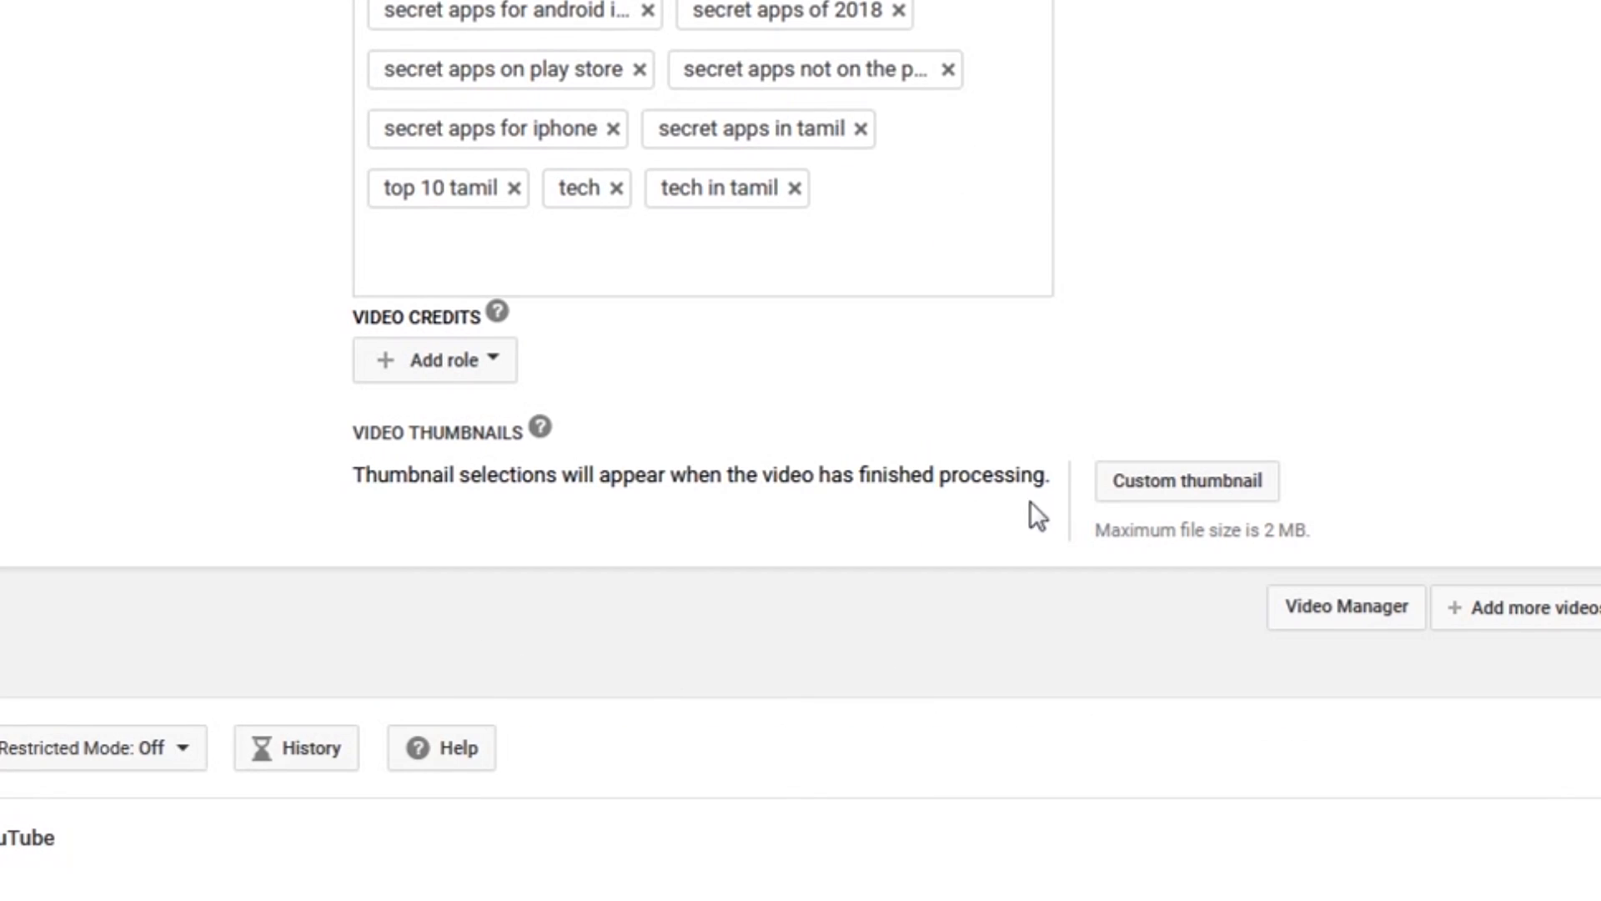
left_click(1179, 493)
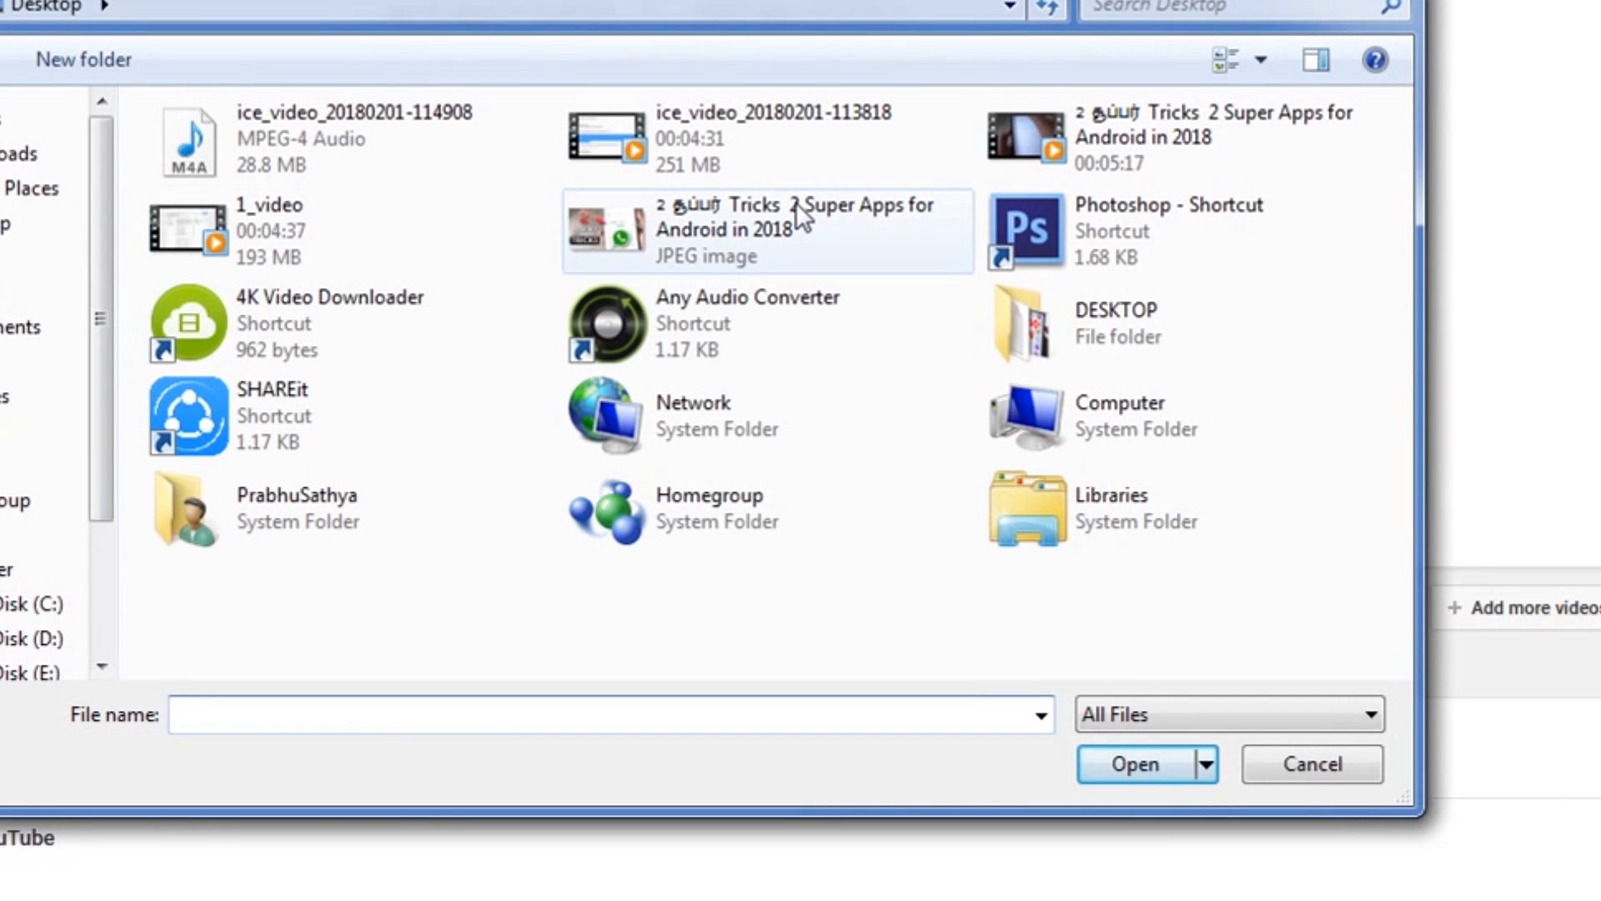
double_click(734, 230)
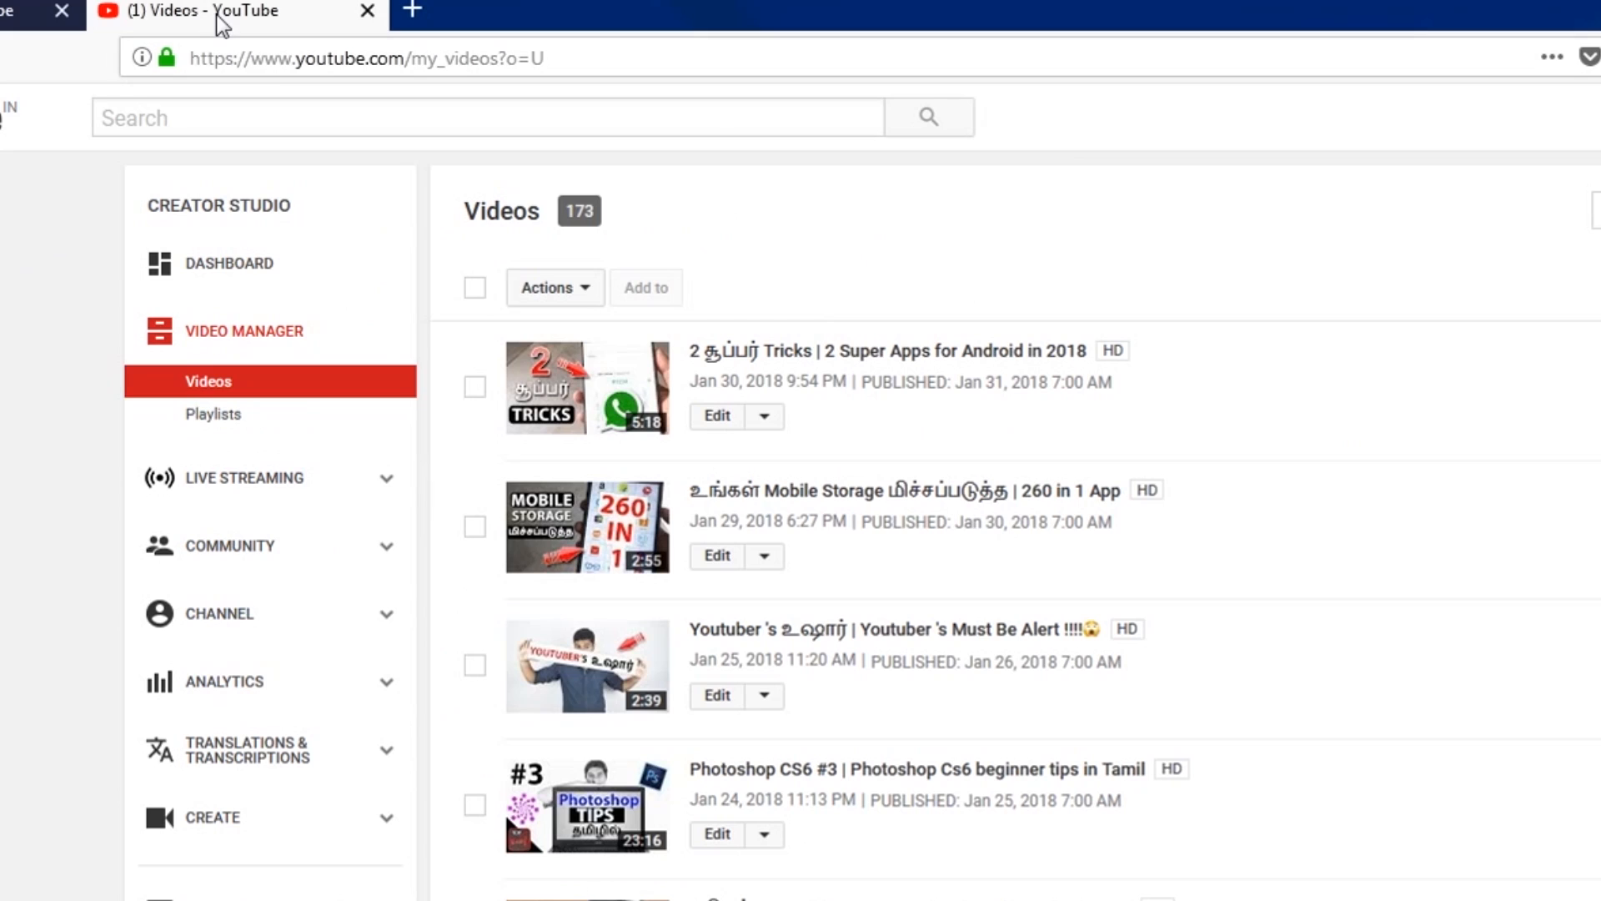
Open Info & Settings of the published video "2 சூப்பர் Tricks | 2 Super Apps for Android in 2018" and highlight its raw file name
left_click(777, 420)
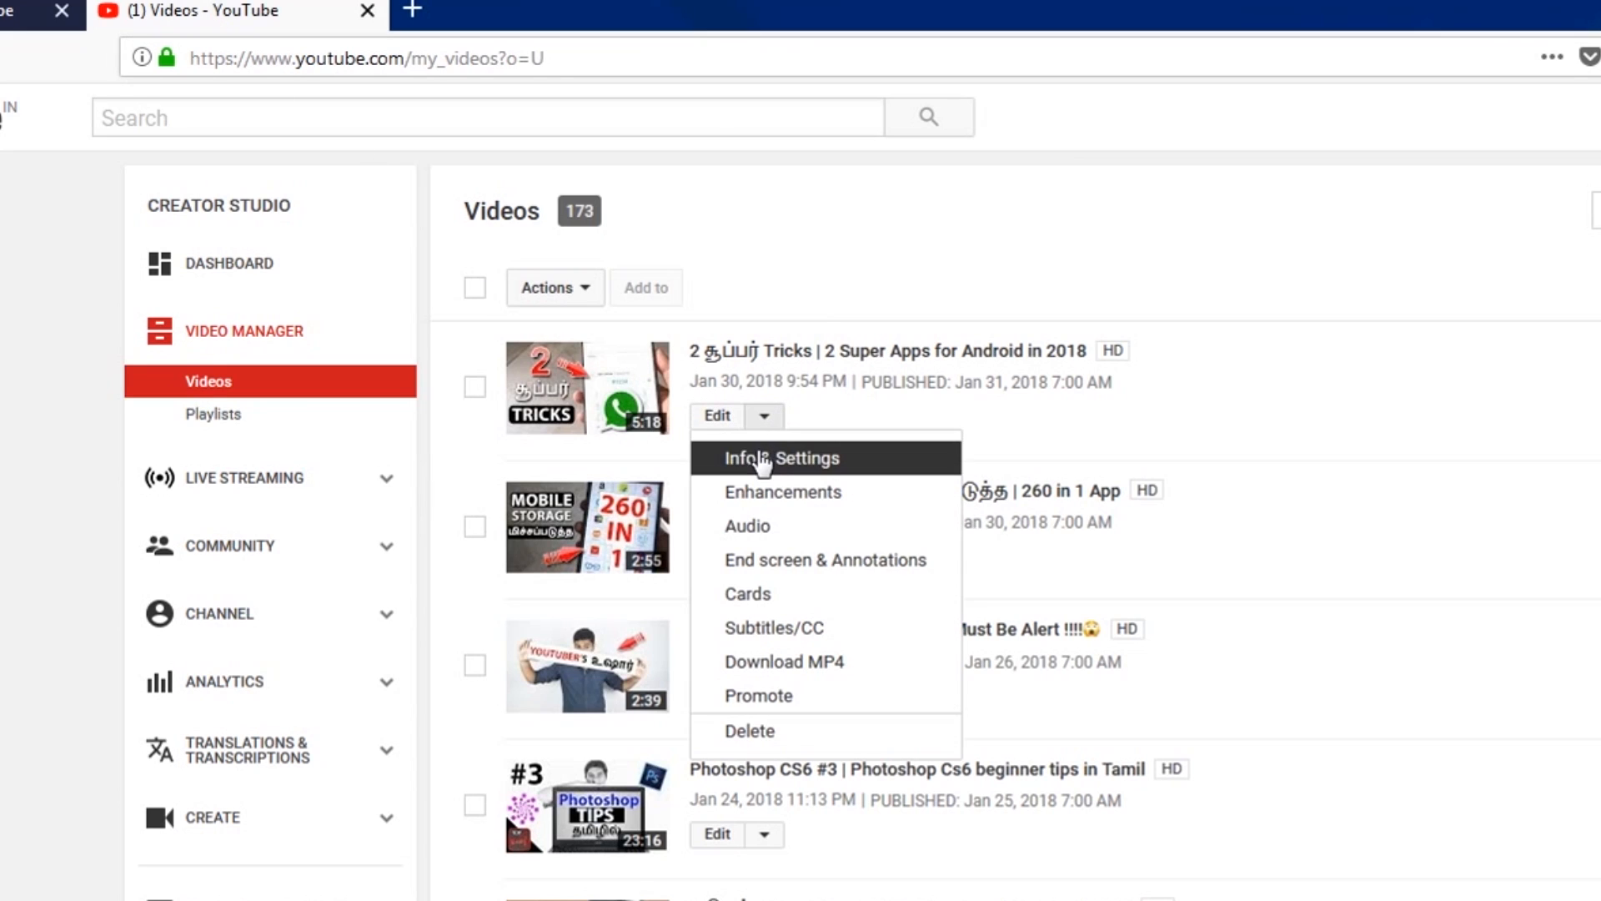
left_click(867, 463)
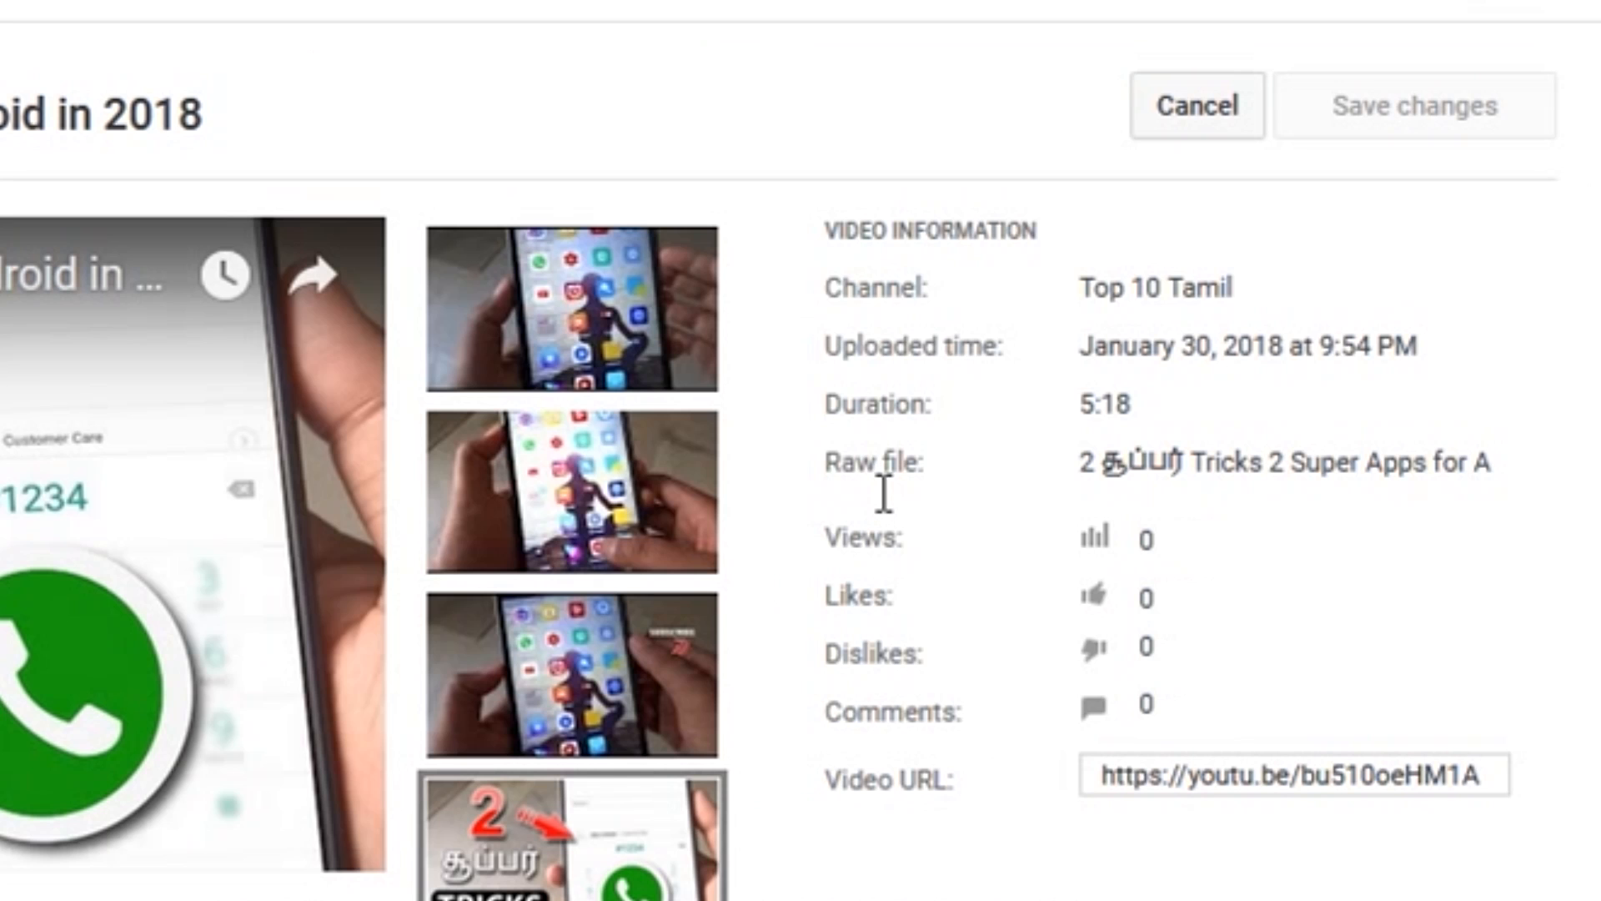
left_click_drag(1078, 458, 1501, 497)
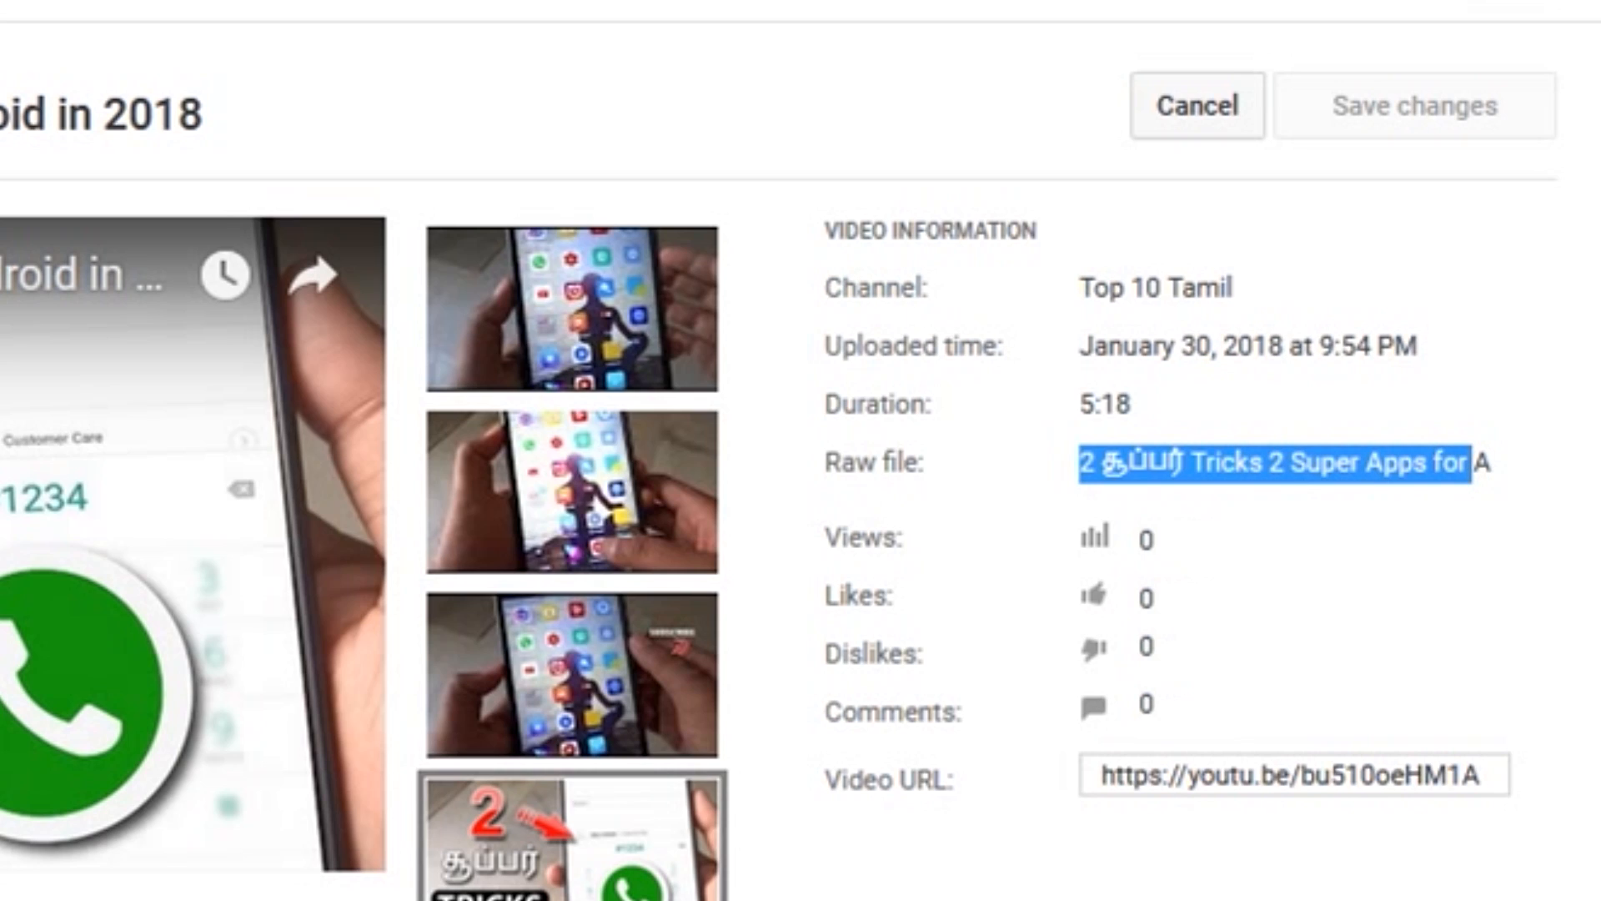